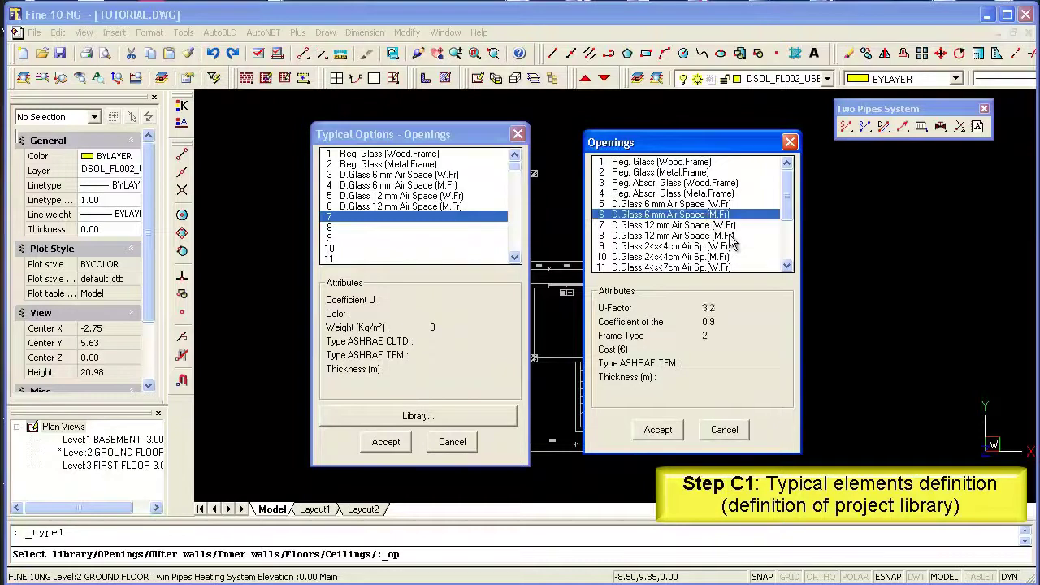
Step: Add Opening without Glass (Wood.) from the openings library as typical opening 7 and accept the list
scroll(734, 236, down, 1)
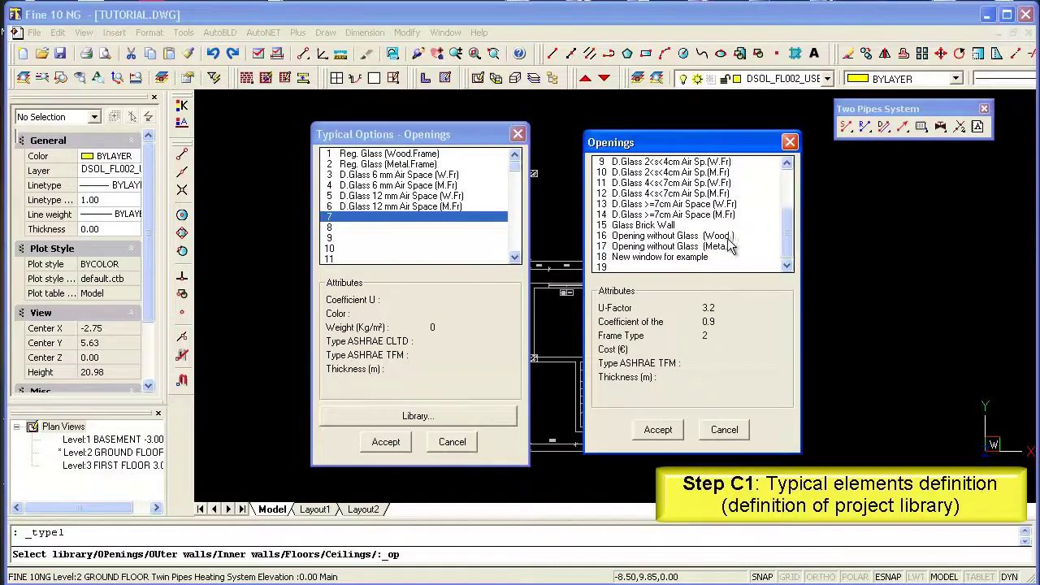
click(721, 236)
click(660, 431)
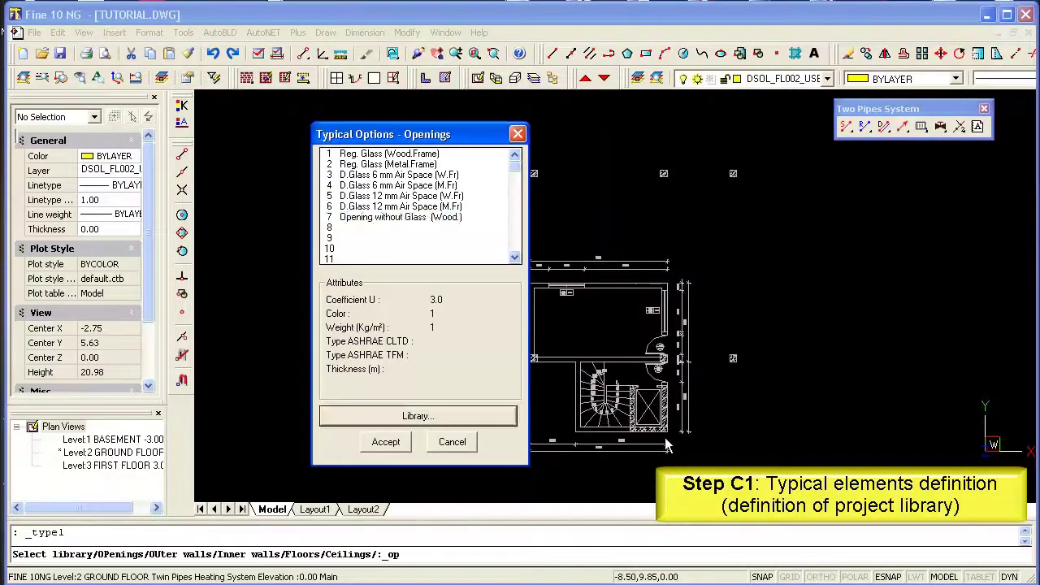
click(385, 442)
Step: Start a straight outer wall of type T1, 3.00 high and 0.25 thick, with a beam 0.30 high and 0.25 wide
scroll(587, 309, up, 4)
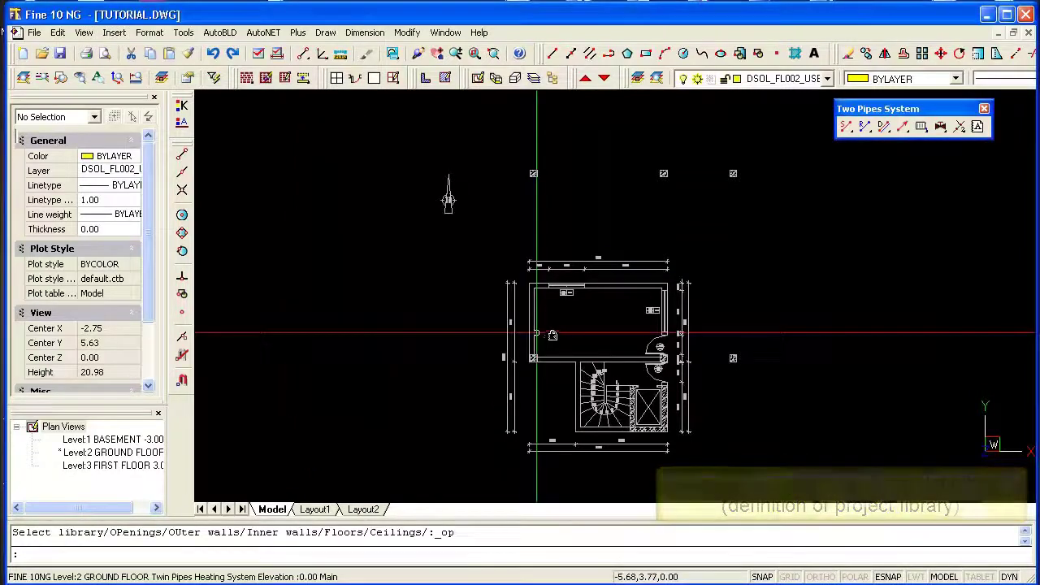
scroll(587, 308, up, 2)
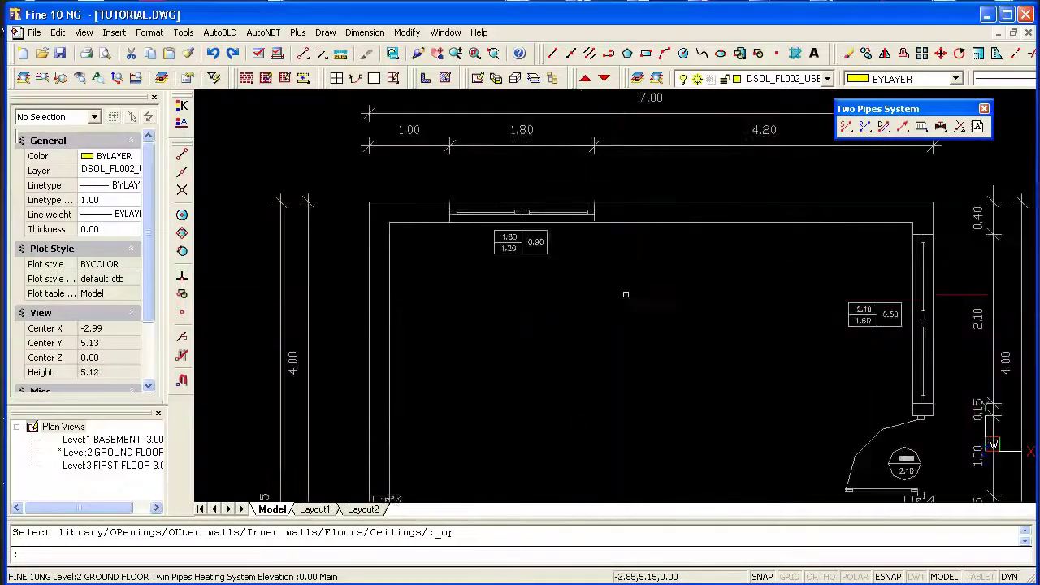
click(220, 32)
mouse_move(276, 166)
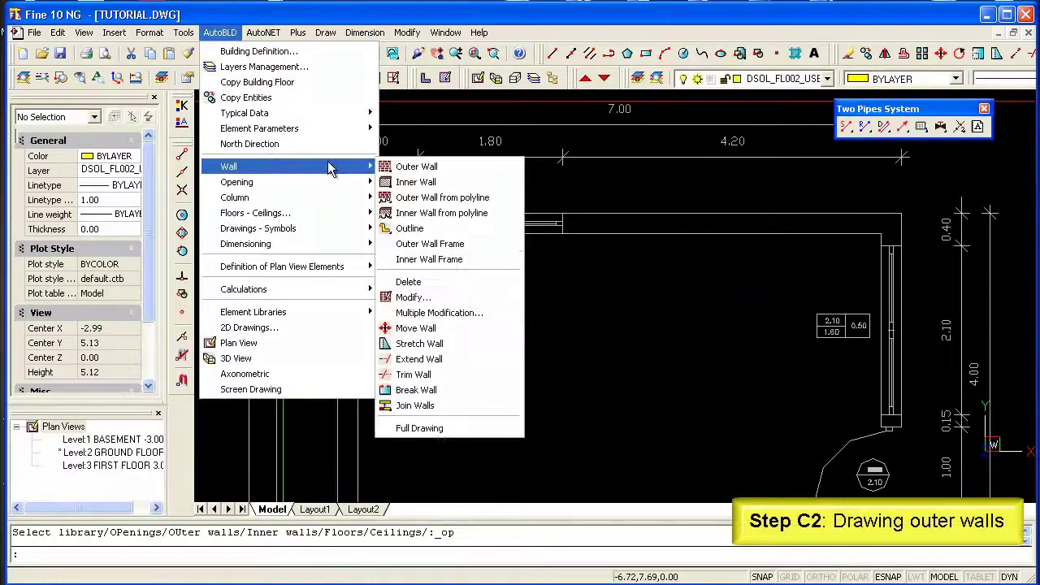
click(476, 168)
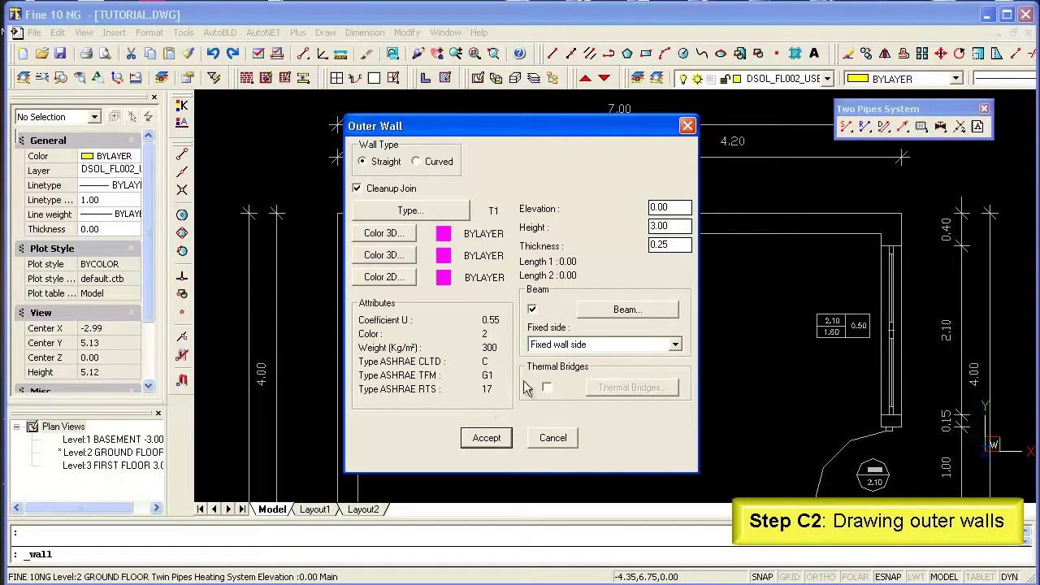
click(607, 310)
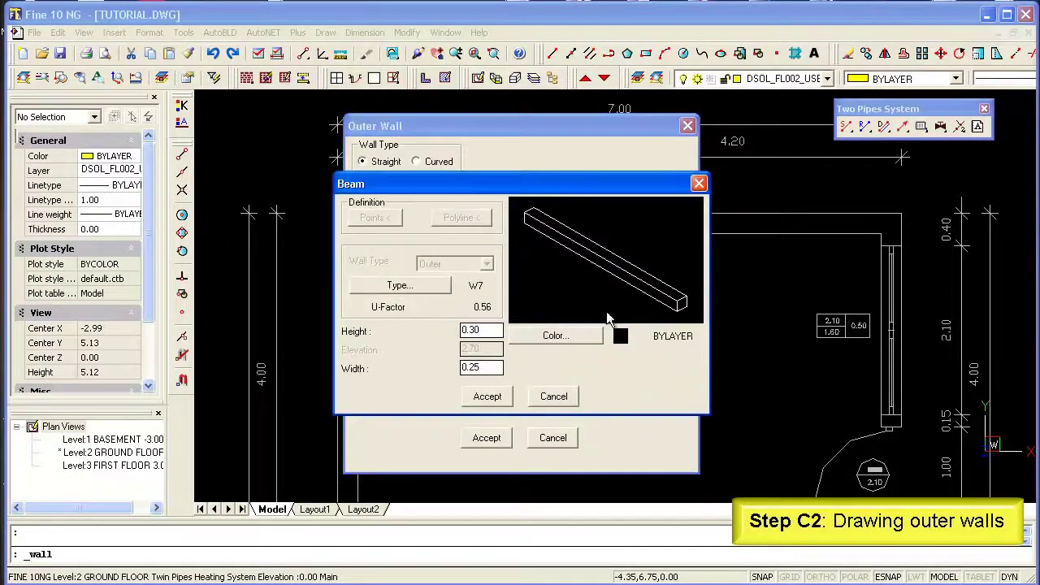
click(488, 397)
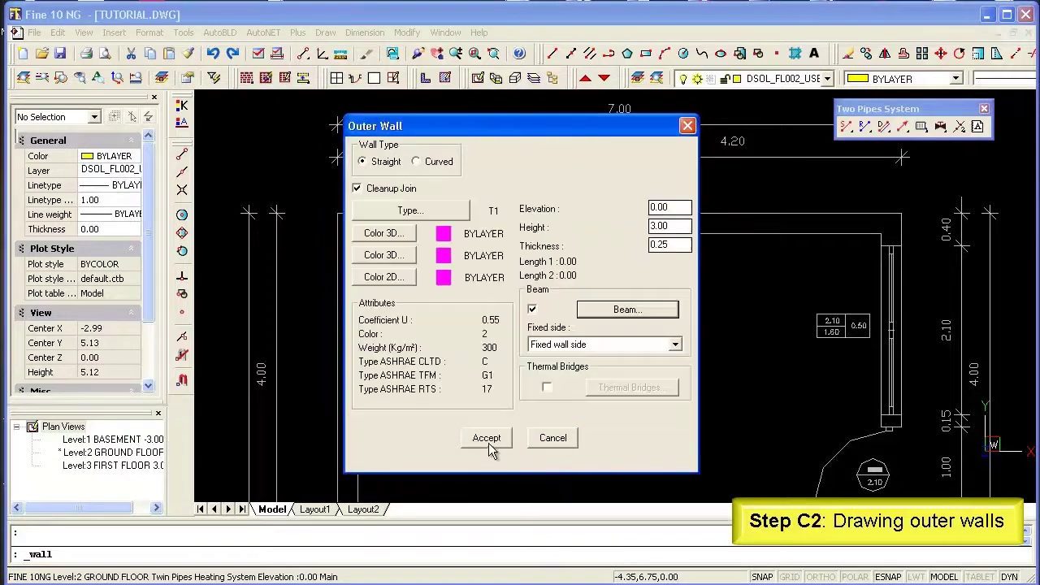
click(487, 438)
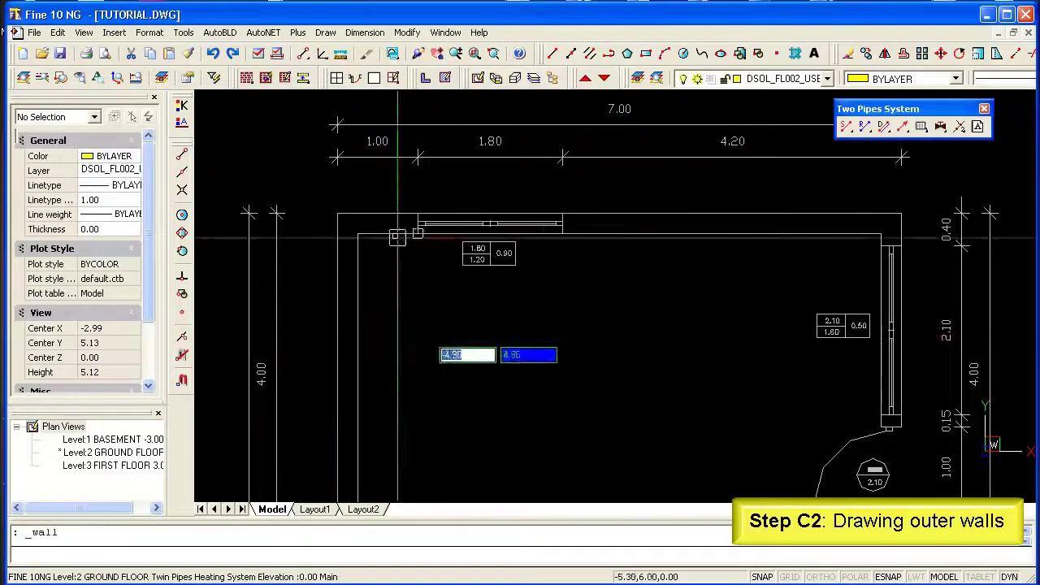
Step: Draw the room's upper outer wall, 7.00 long, from the upper-left outer corner to the upper-right one, with its thickness inward
scroll(337, 223, up, 2)
scroll(337, 224, up, 1)
click(337, 207)
scroll(379, 249, down, 2)
scroll(430, 244, down, 1)
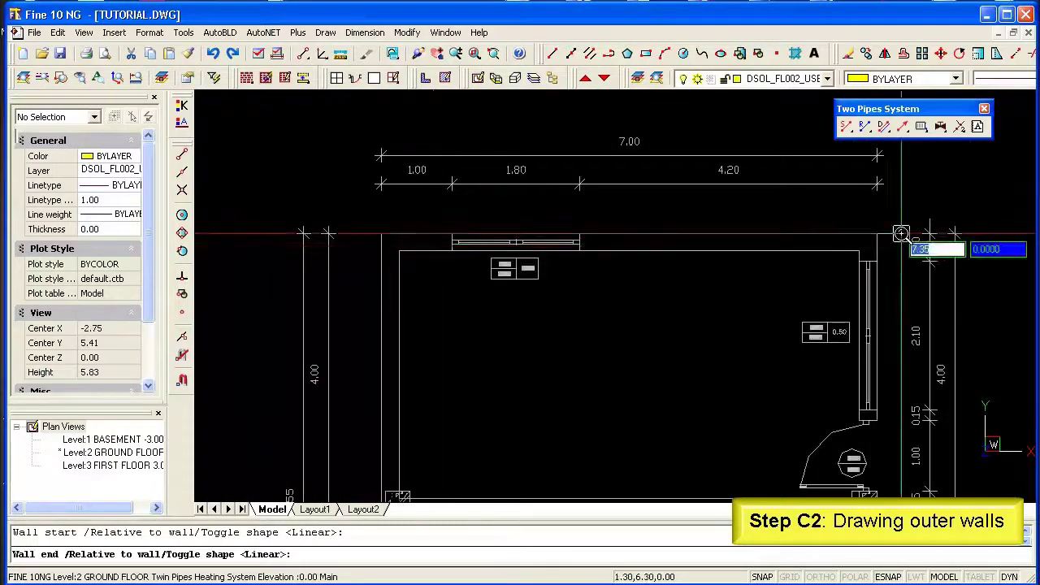
click(876, 231)
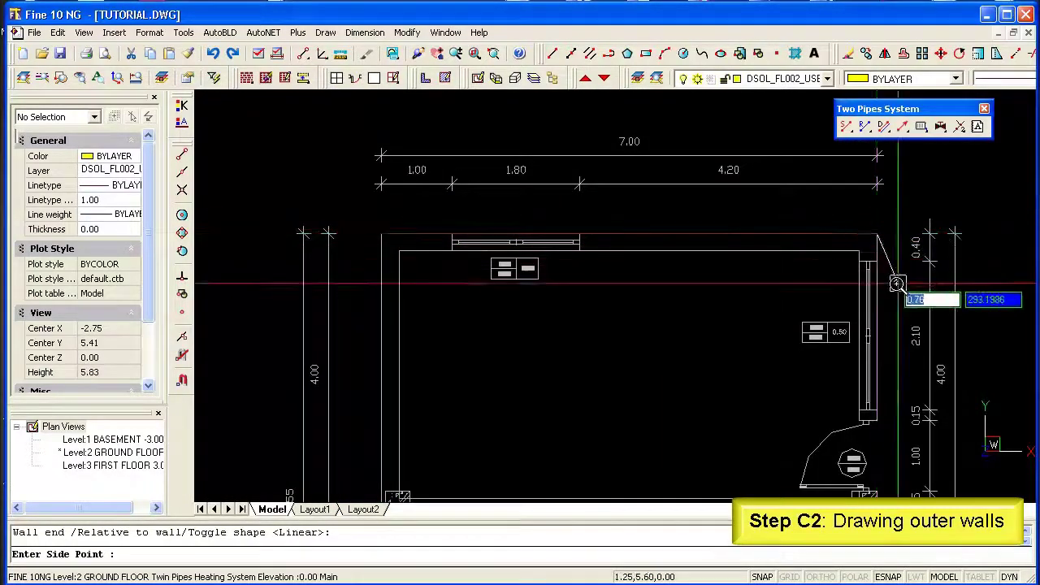
click(896, 293)
Step: Continue the outer wall down the room's right side to the outer corner at the lower-right column, with its thickness inward
scroll(896, 281, up, 1)
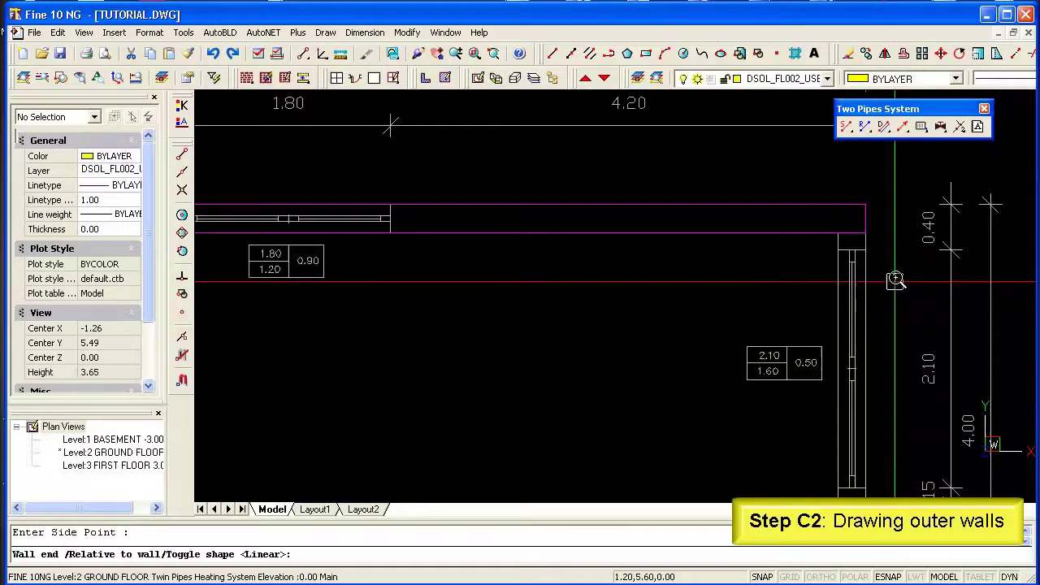
mouse_move(893, 384)
middle_down()
mouse_move(889, 306)
mouse_move(860, 266)
middle_up()
scroll(839, 413, up, 5)
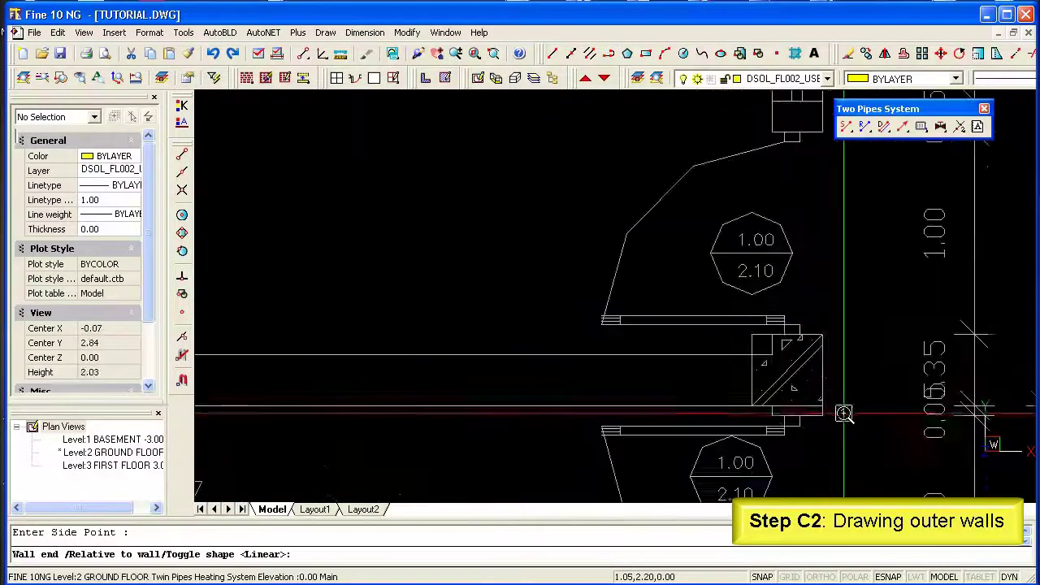
click(822, 402)
click(595, 396)
Step: Continue the outer wall along the room's lower side to the outer corner at the lower-left column, with its thickness inward
scroll(559, 404, down, 5)
click(467, 427)
scroll(632, 417, up, 2)
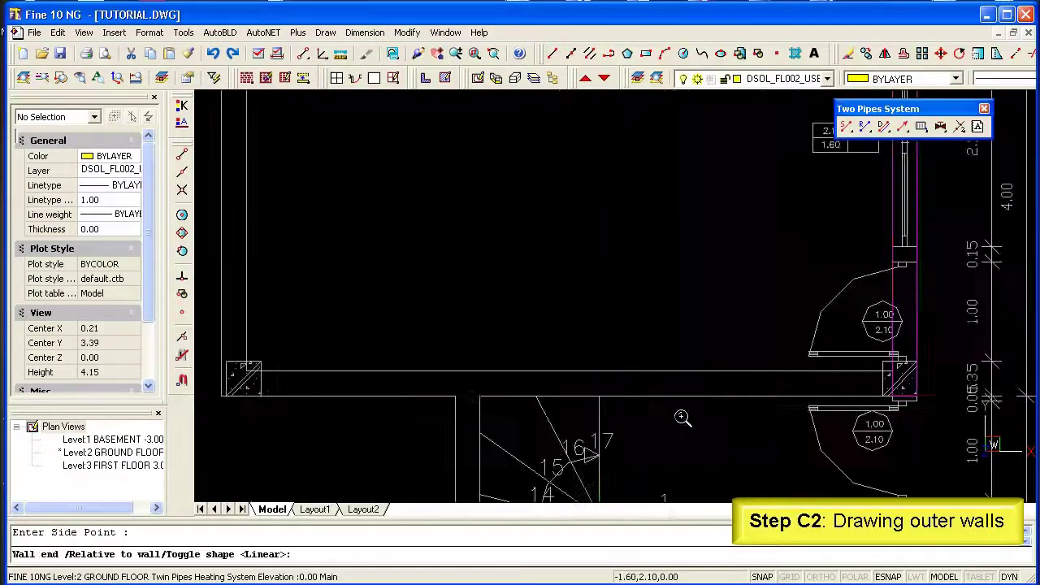
click(314, 396)
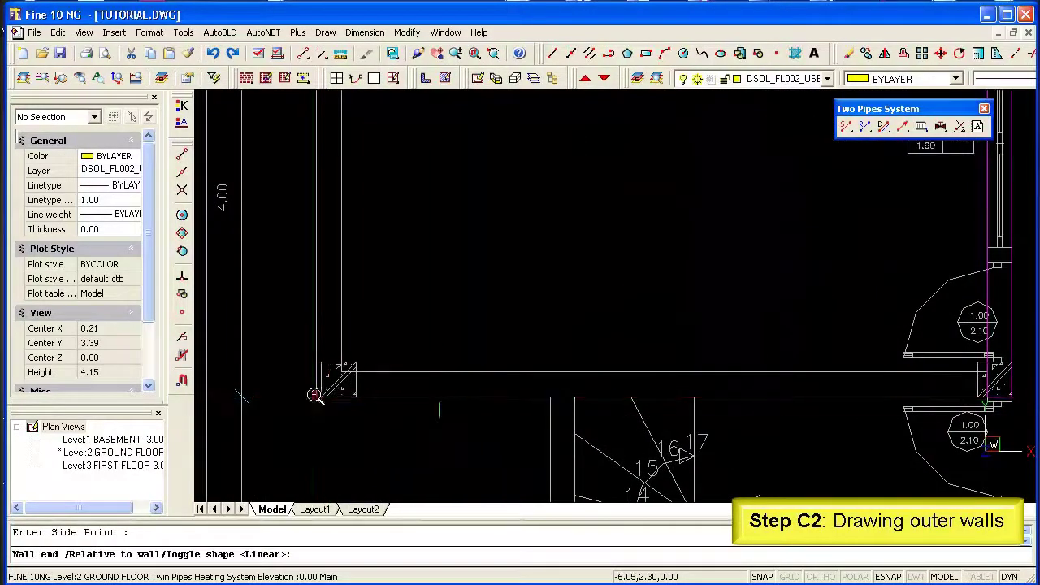
scroll(314, 287, down, 2)
click(315, 276)
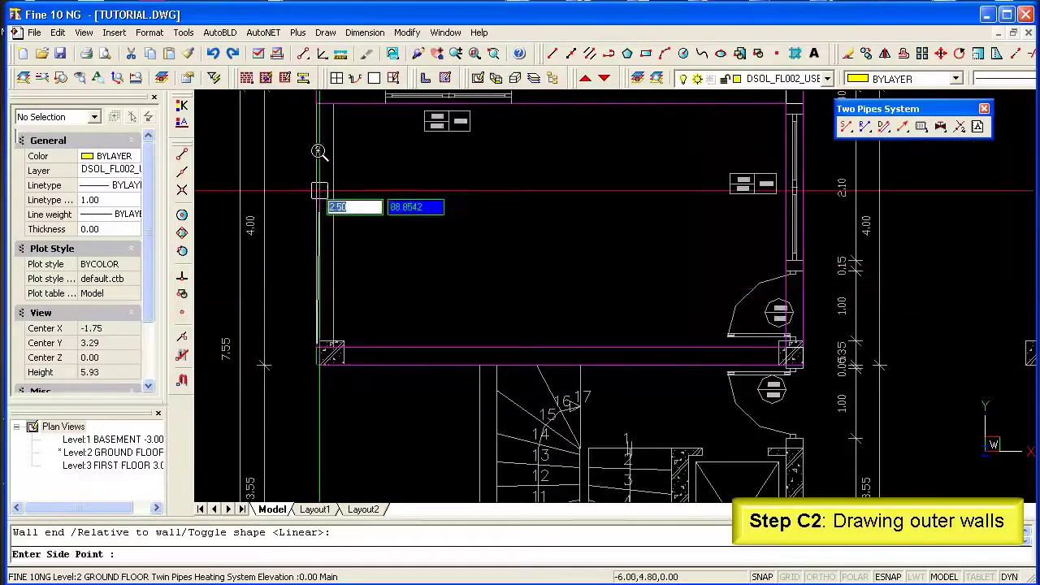
Step: Close the room outline with the left outer wall up to the starting corner and end the wall command
click(318, 123)
scroll(317, 145, up, 2)
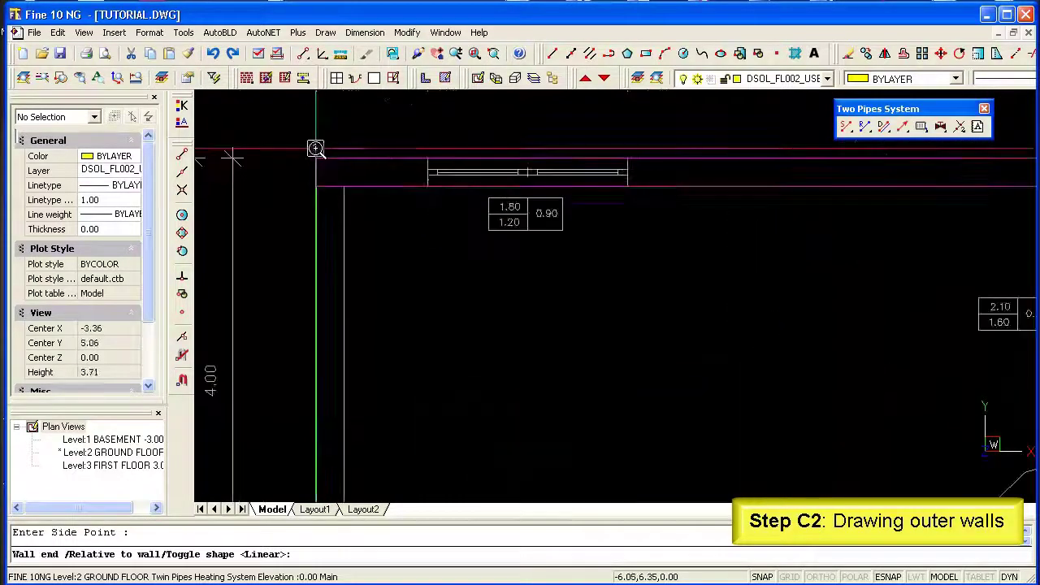
click(314, 154)
click(363, 158)
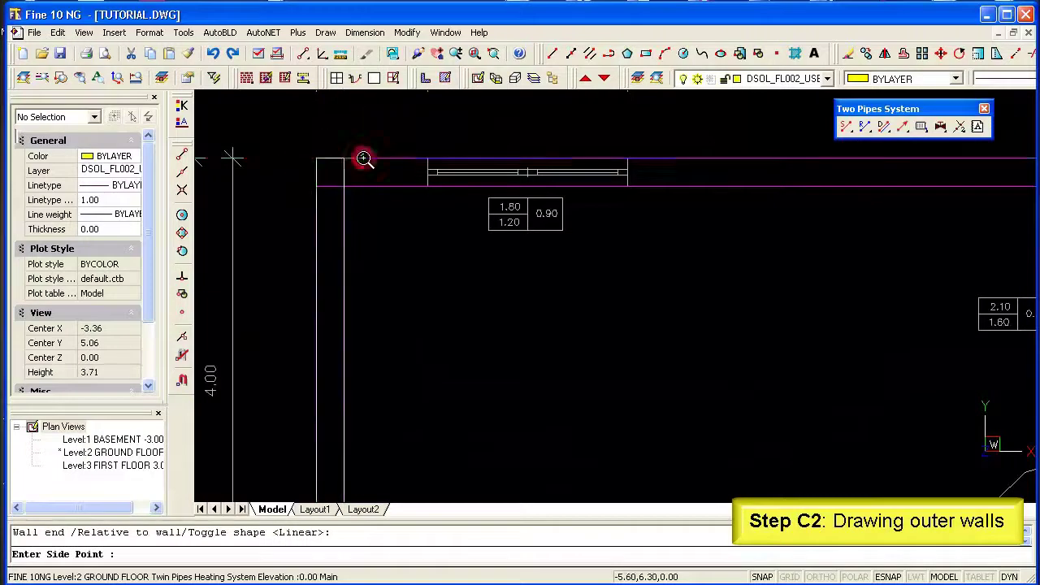
key(Escape)
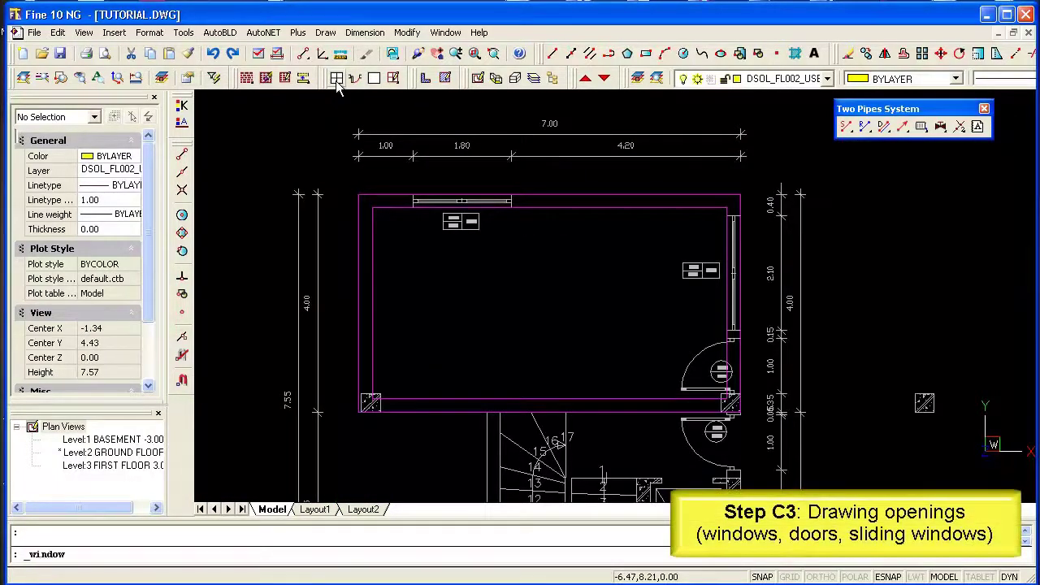
Step: Start a window and choose the first model, 1 panel, casement, orthogonal, after comparing the catalogue's 2D and 3D previews
click(336, 79)
click(520, 256)
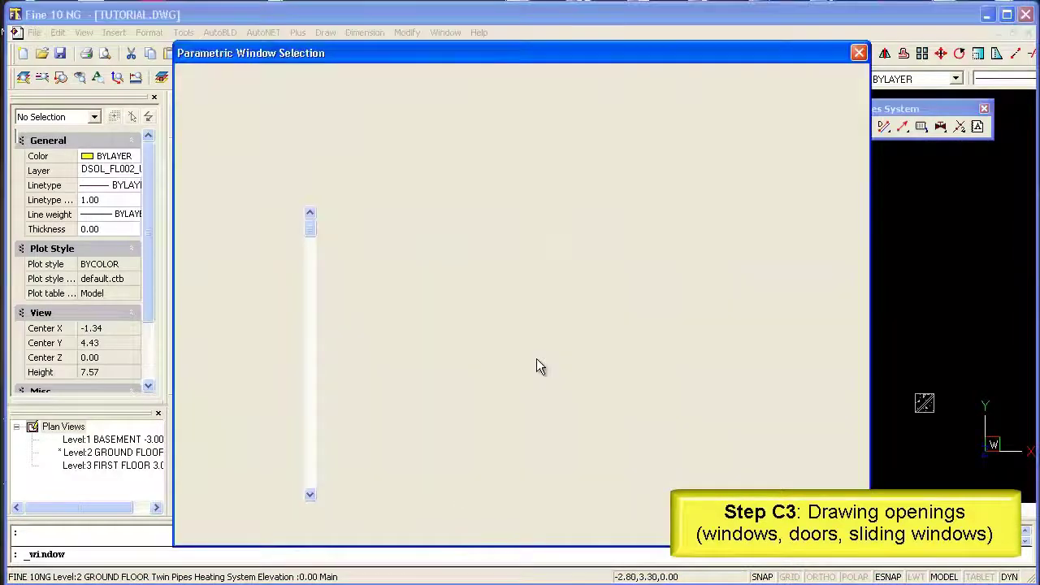
click(576, 518)
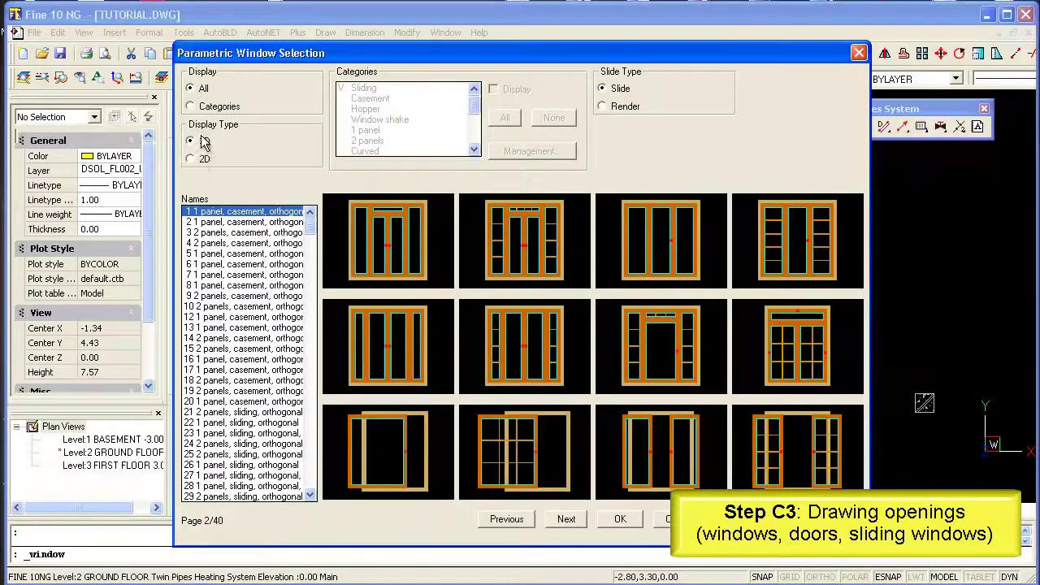
click(201, 162)
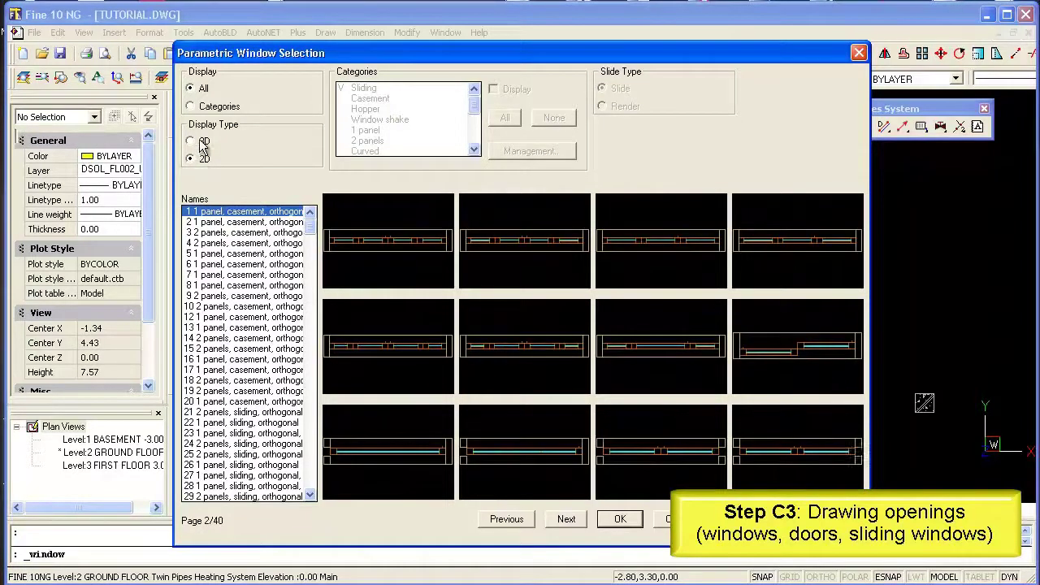
click(203, 143)
click(506, 518)
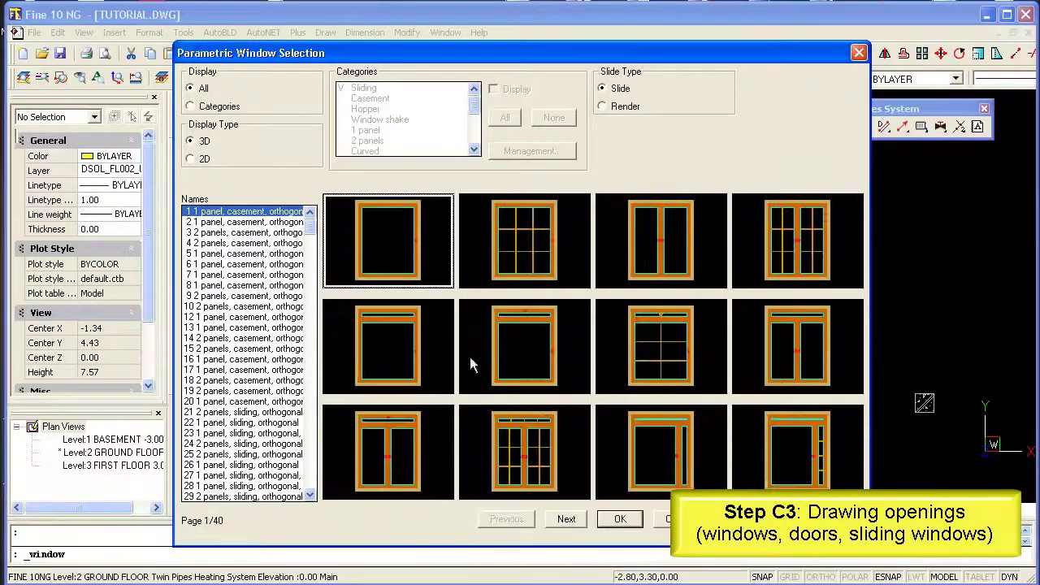
click(621, 520)
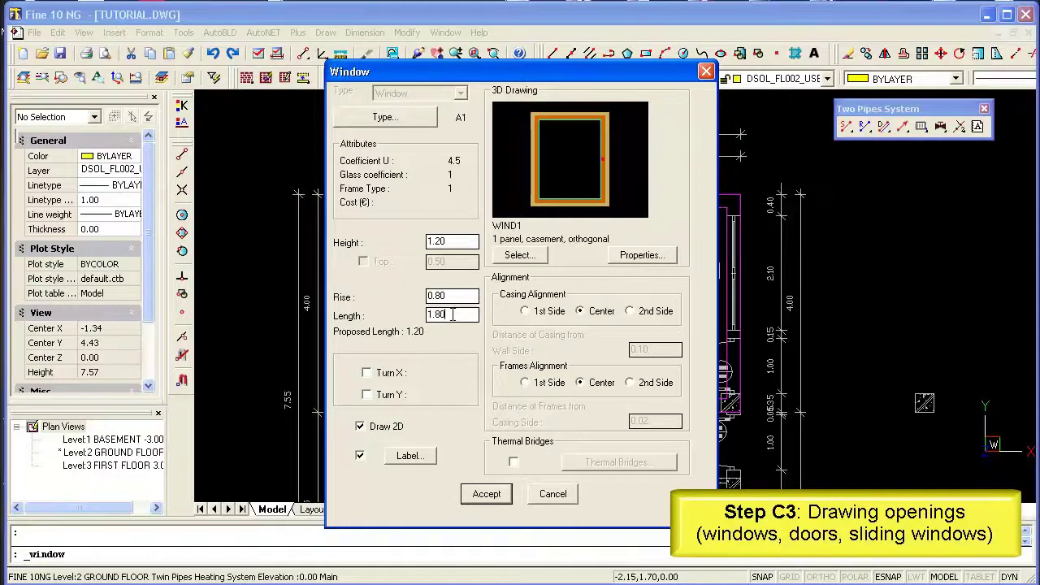
Step: Insert a window 1.80 long, 1.20 high with 0.80 rise at the upper wall's marked opening and place its label above the wall
click(485, 494)
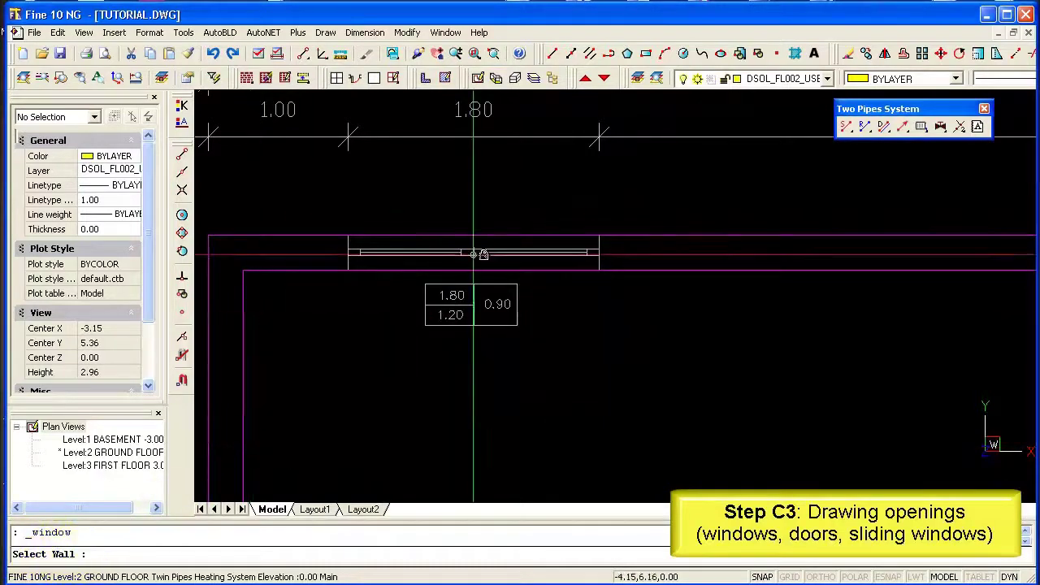
click(472, 268)
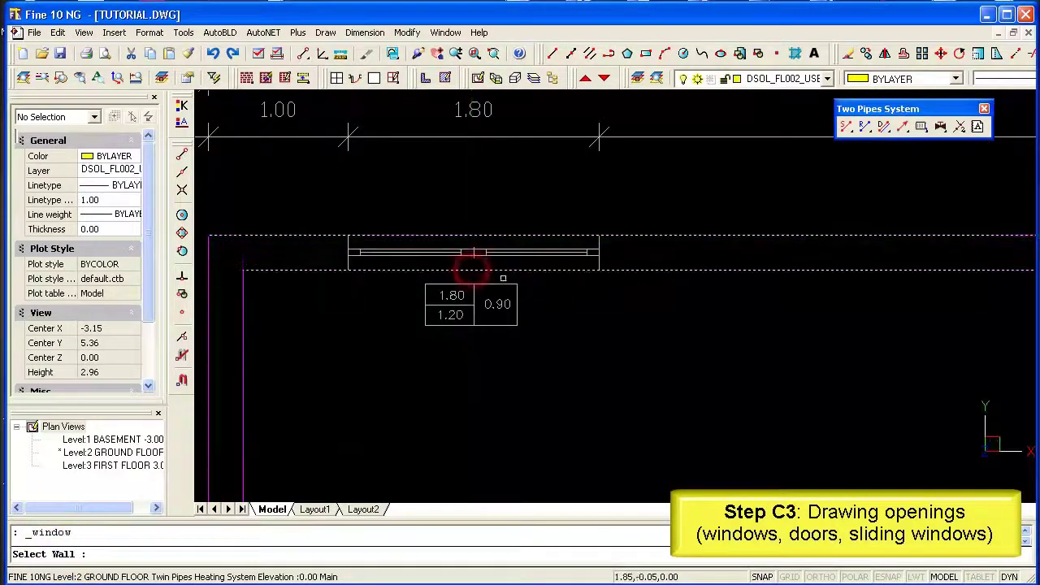
click(606, 252)
click(348, 252)
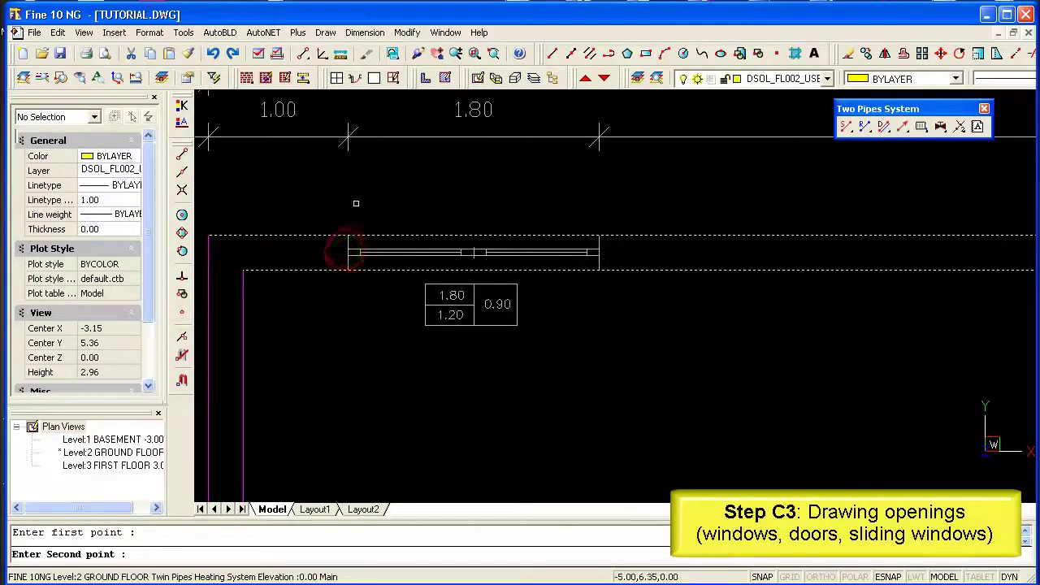
scroll(374, 183, down, 1)
click(484, 179)
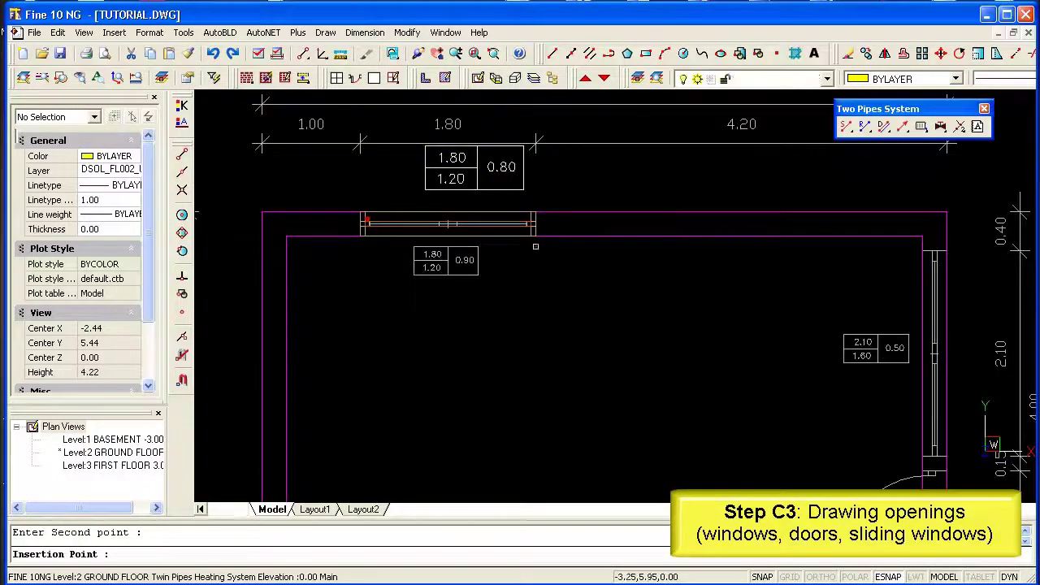
key(Escape)
Step: Start a door and choose the first model, 1 panel, casement, orthogonal, compact, after comparing the catalogue's 2D and 3D previews
mouse_move(880, 305)
middle_down()
mouse_move(620, 288)
mouse_move(553, 244)
middle_up()
scroll(552, 243, down, 1)
middle_drag(638, 399, 621, 356)
scroll(622, 355, up, 3)
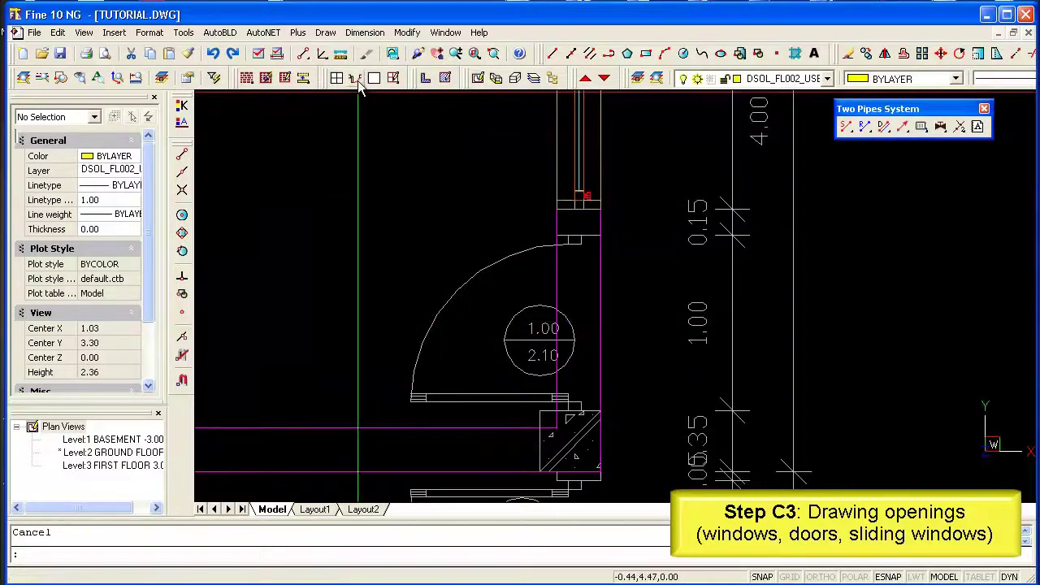
click(360, 86)
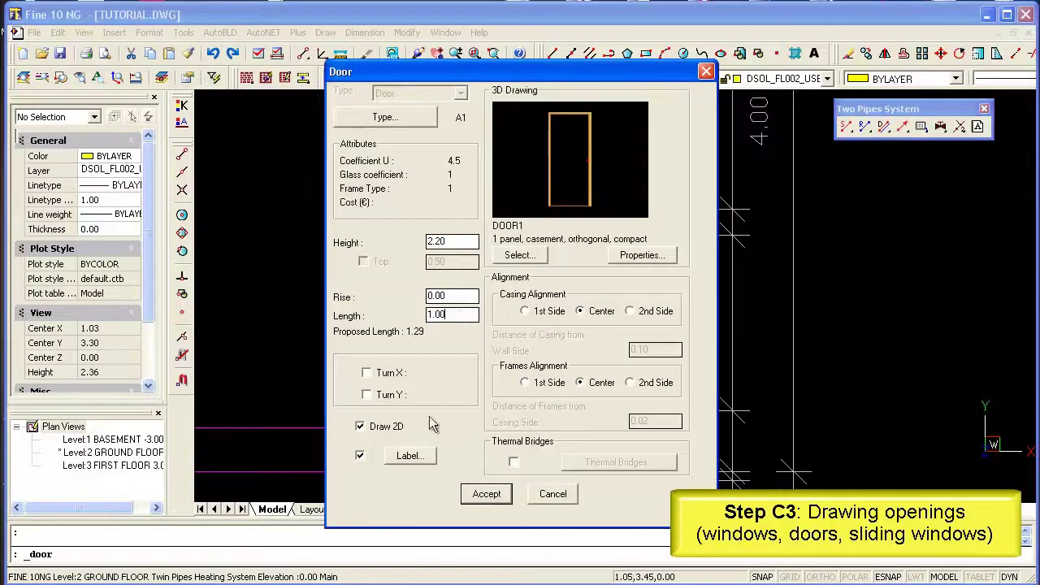
click(526, 255)
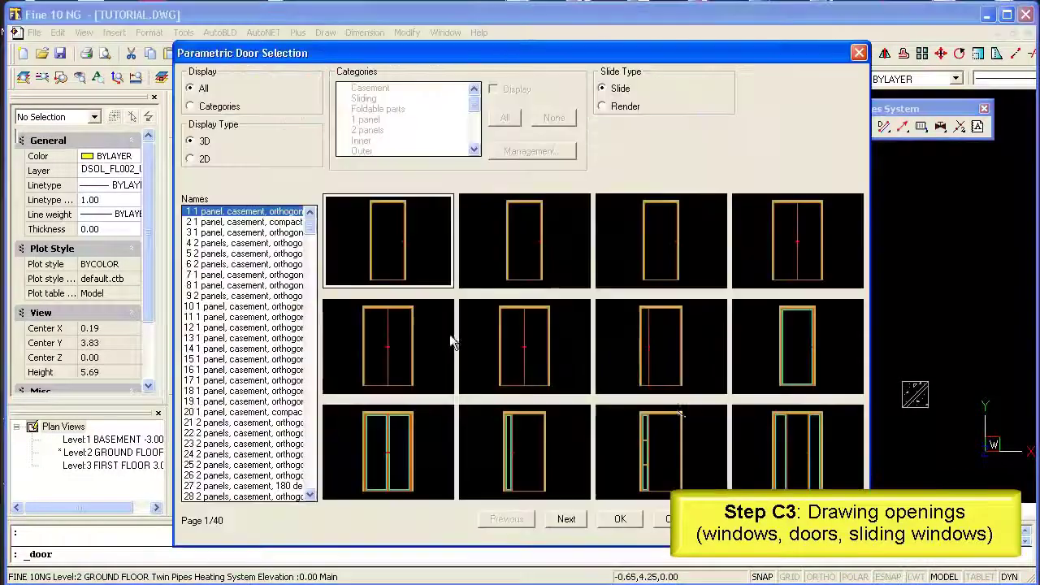
click(203, 162)
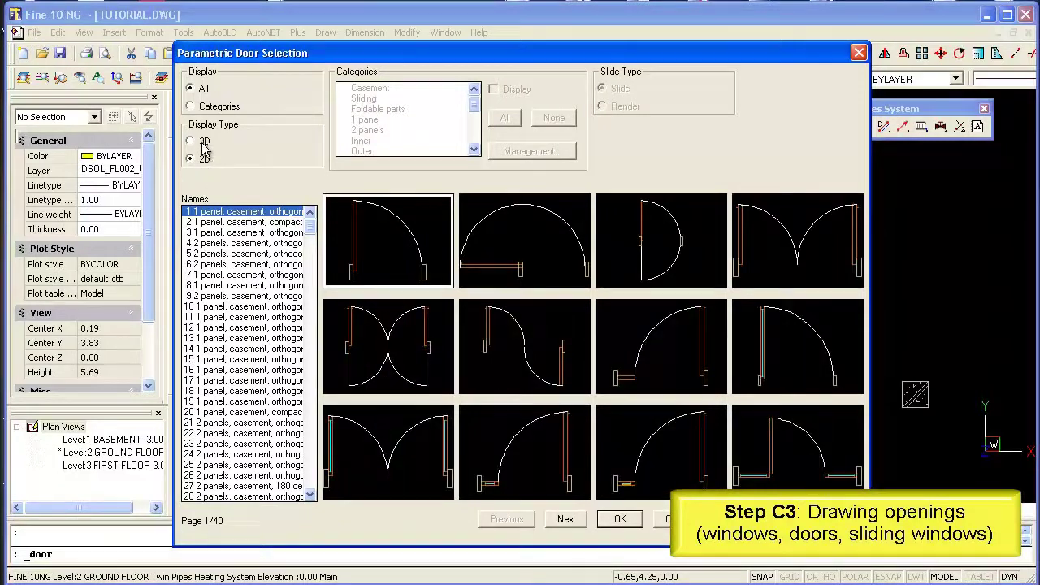
click(204, 143)
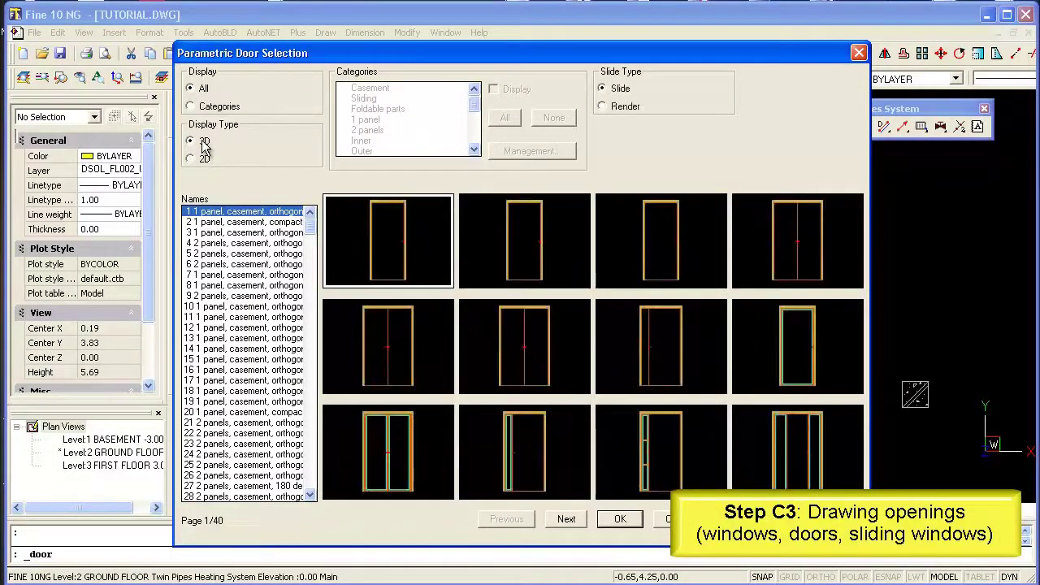
click(622, 520)
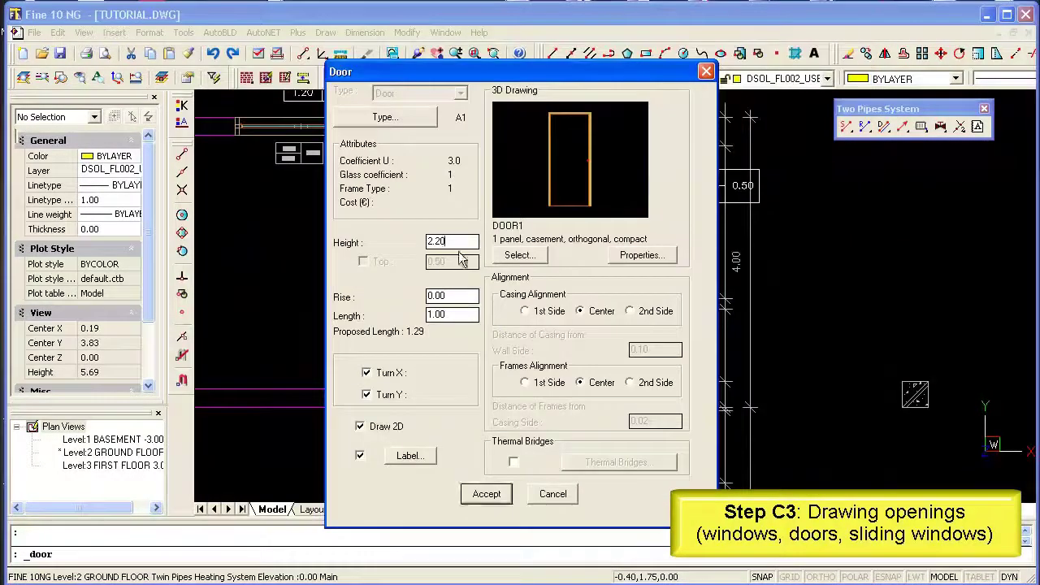
Step: Insert a door 1.00 long, 2.20 high with 0.00 rise at the right wall's marked opening, swinging inward, and place its label outside
click(486, 494)
scroll(671, 345, up, 4)
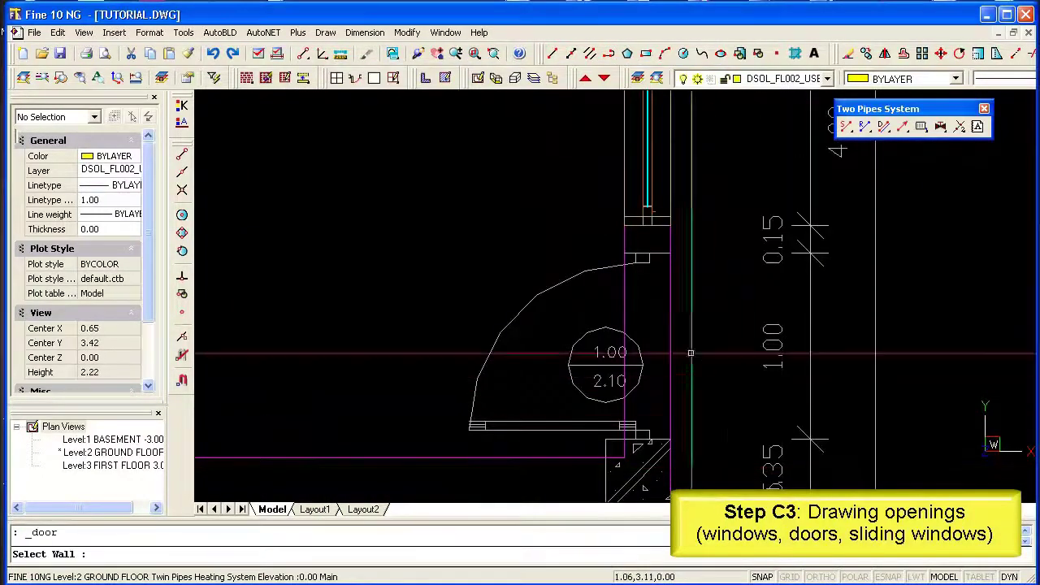
click(672, 344)
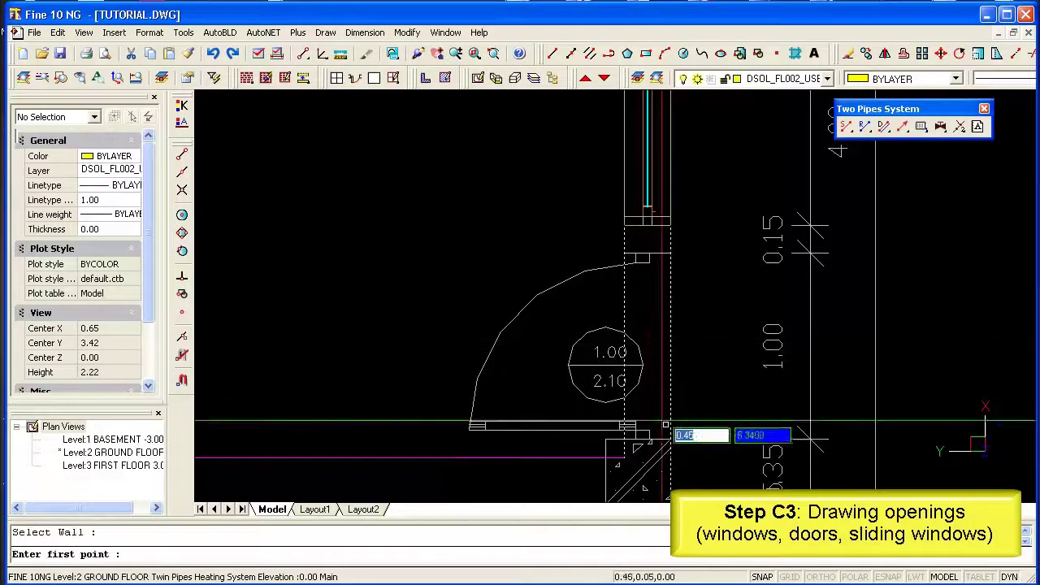
key(F3)
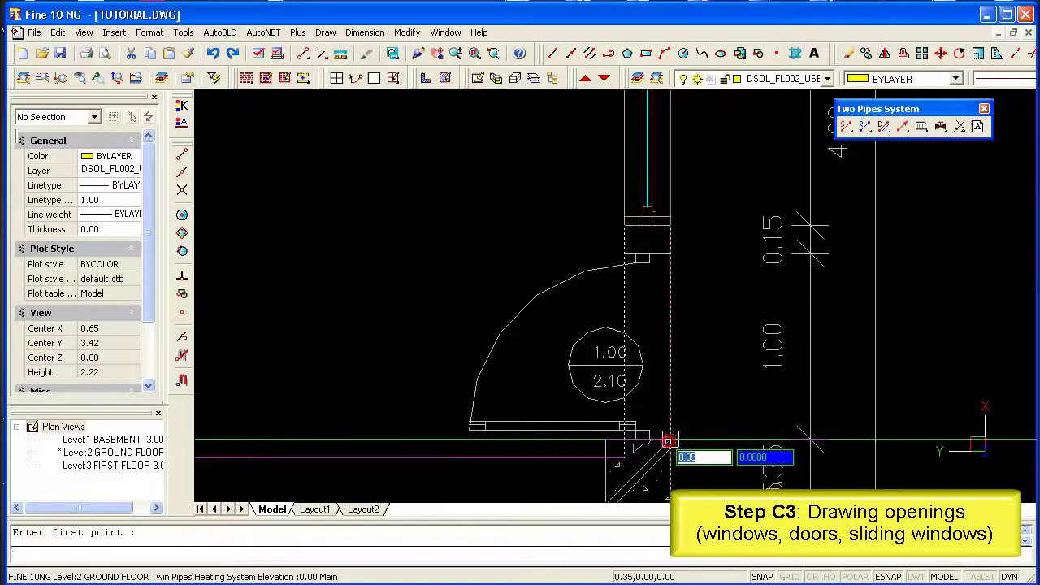
click(670, 411)
click(670, 341)
click(455, 339)
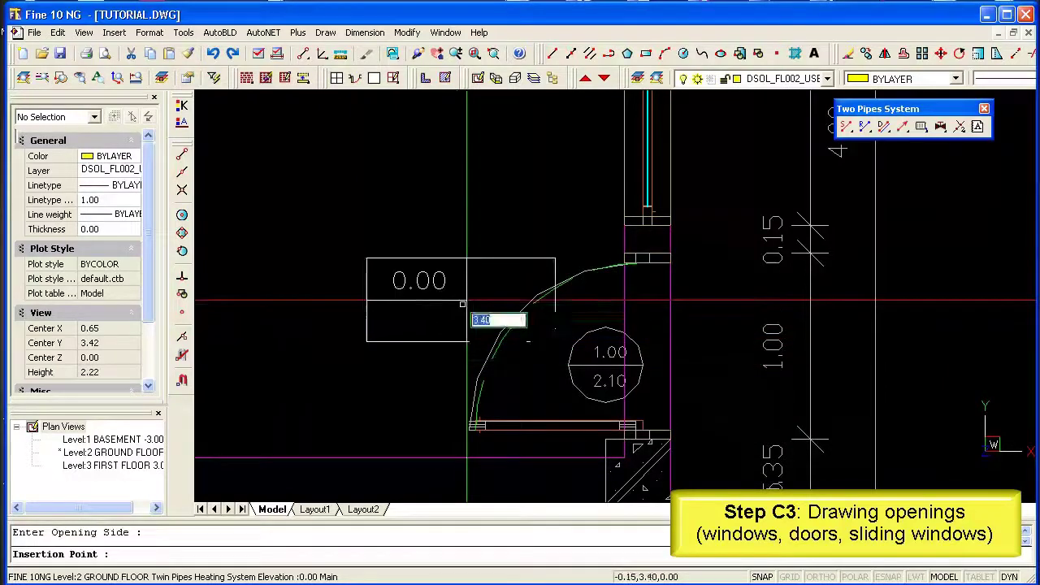
click(842, 325)
key(Escape)
scroll(743, 403, down, 2)
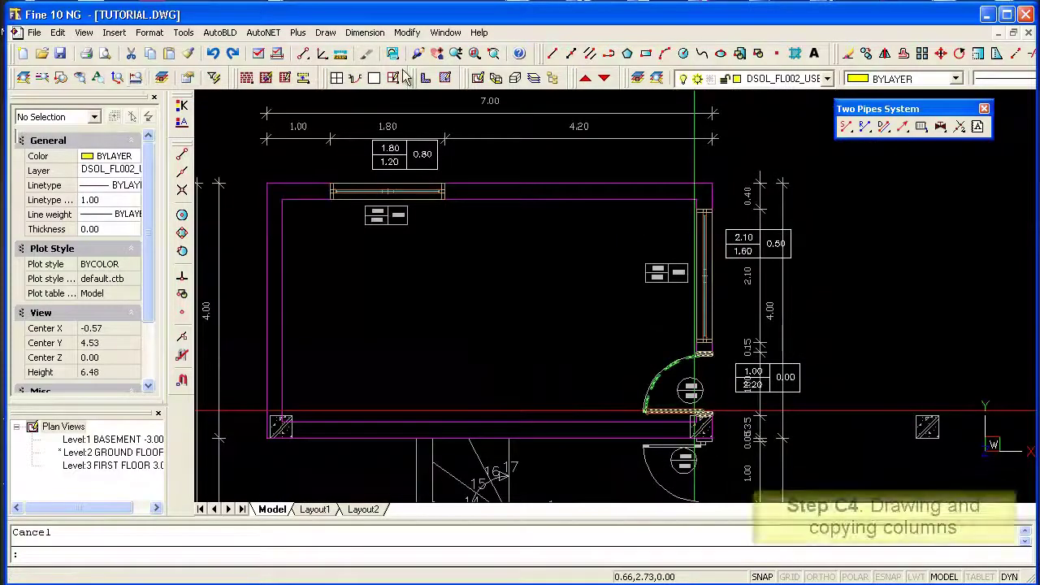
Step: Insert an orthogonal column 0.35 by 0.35 and 3.00 high over the marked column at the room's lower-left corner
click(426, 78)
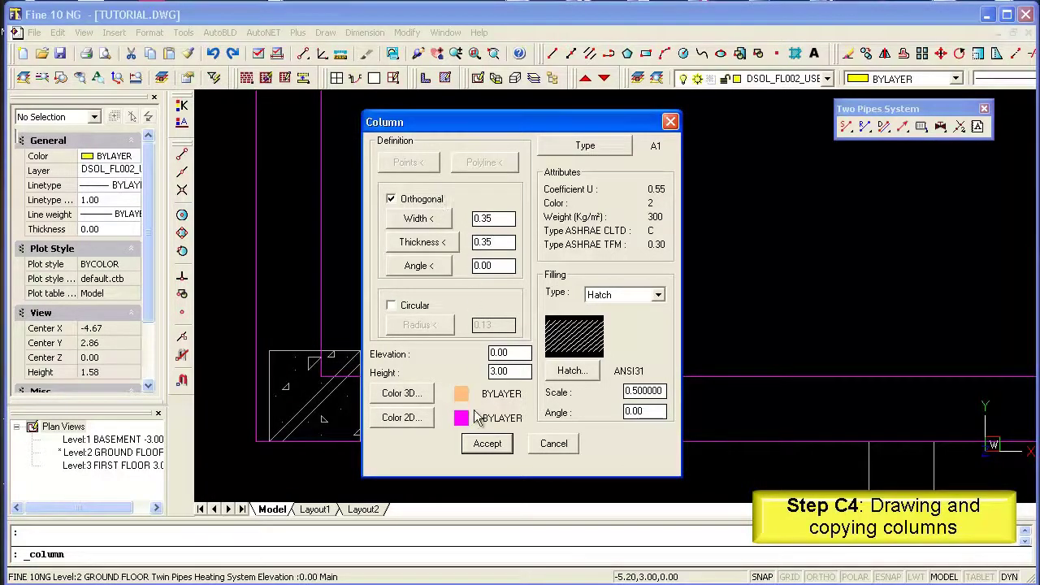
click(487, 444)
scroll(343, 355, up, 3)
click(317, 323)
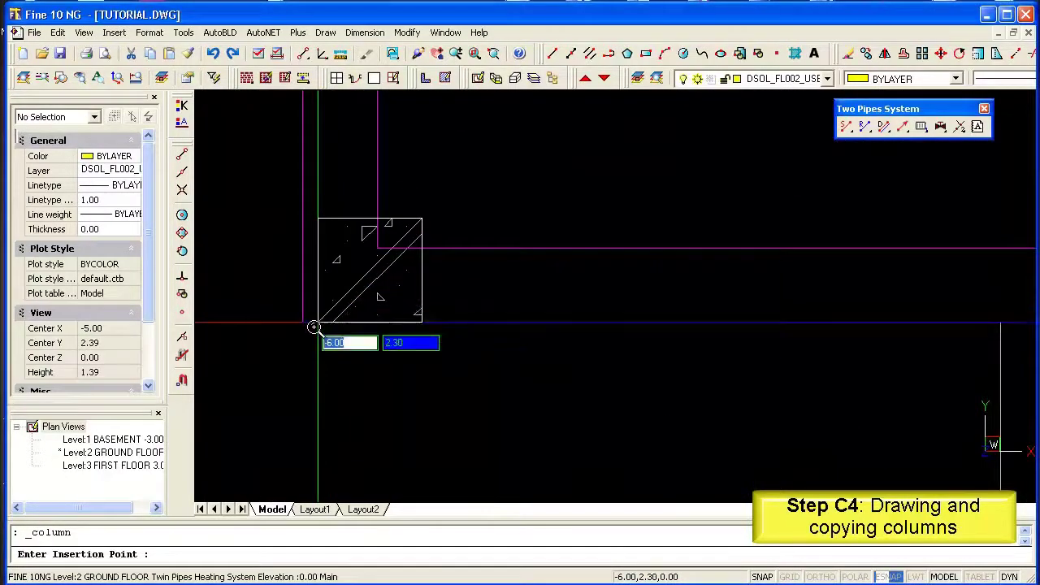
click(313, 327)
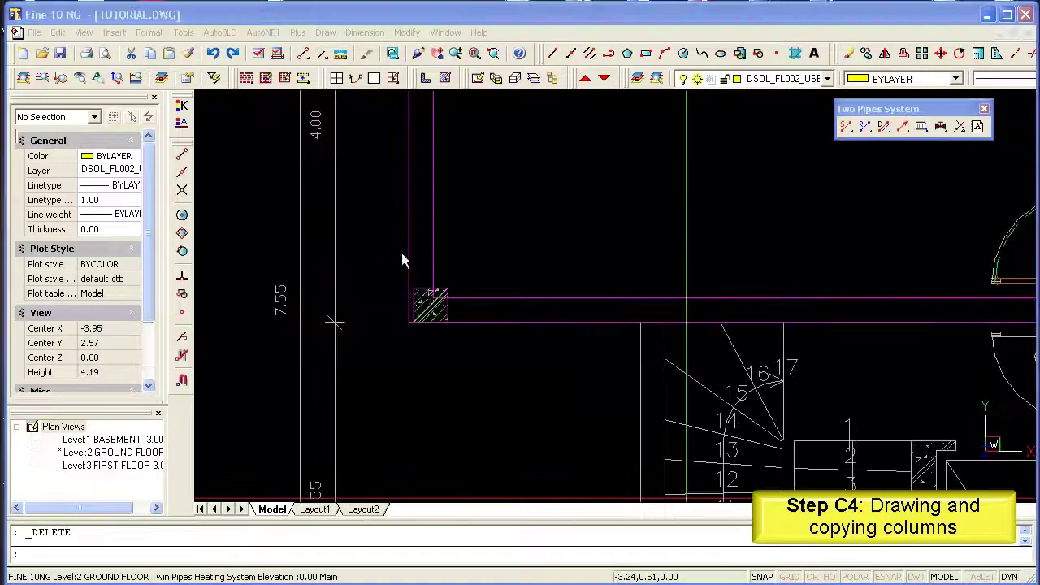
Step: Copy the new column from its lower-left corner onto the marked column at the room's lower-right corner
click(423, 307)
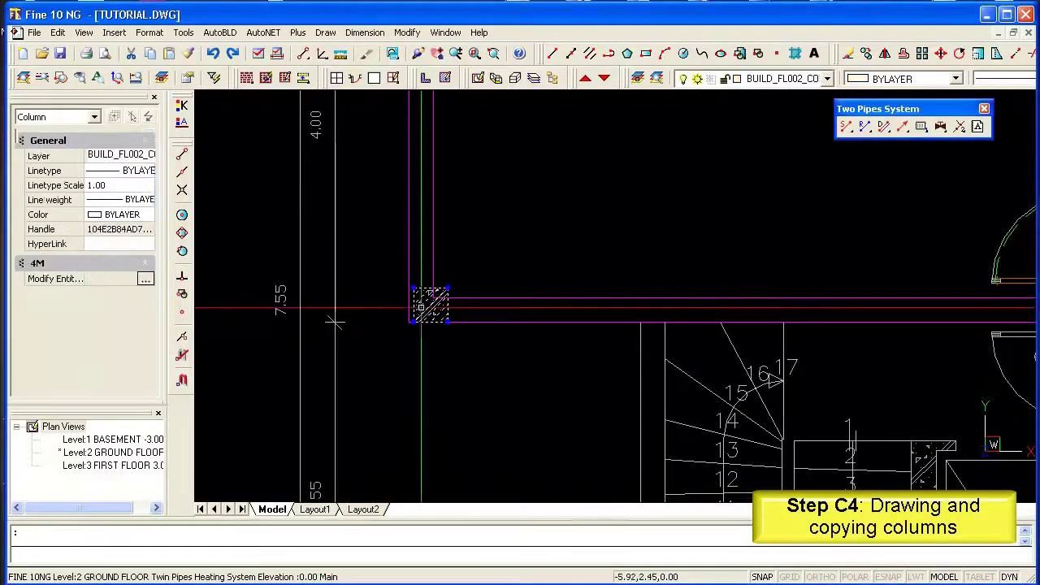
right_click(422, 310)
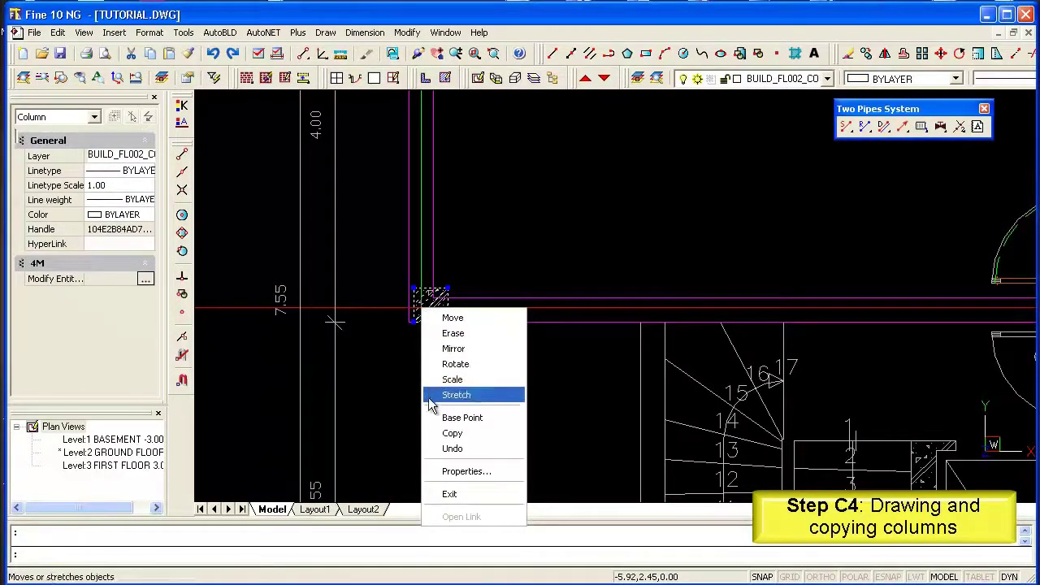
click(433, 433)
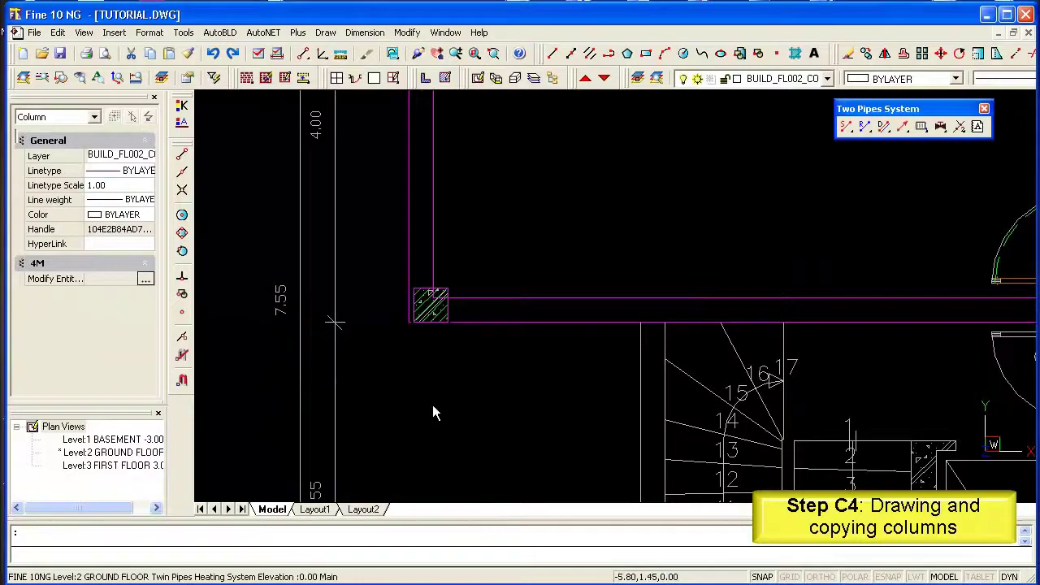
click(414, 324)
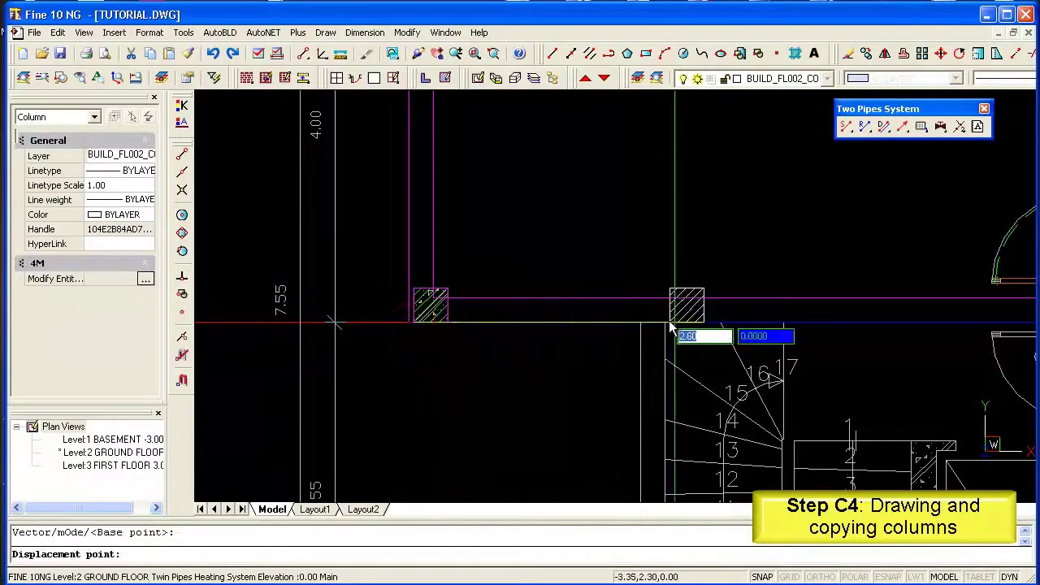
middle_drag(762, 323, 570, 323)
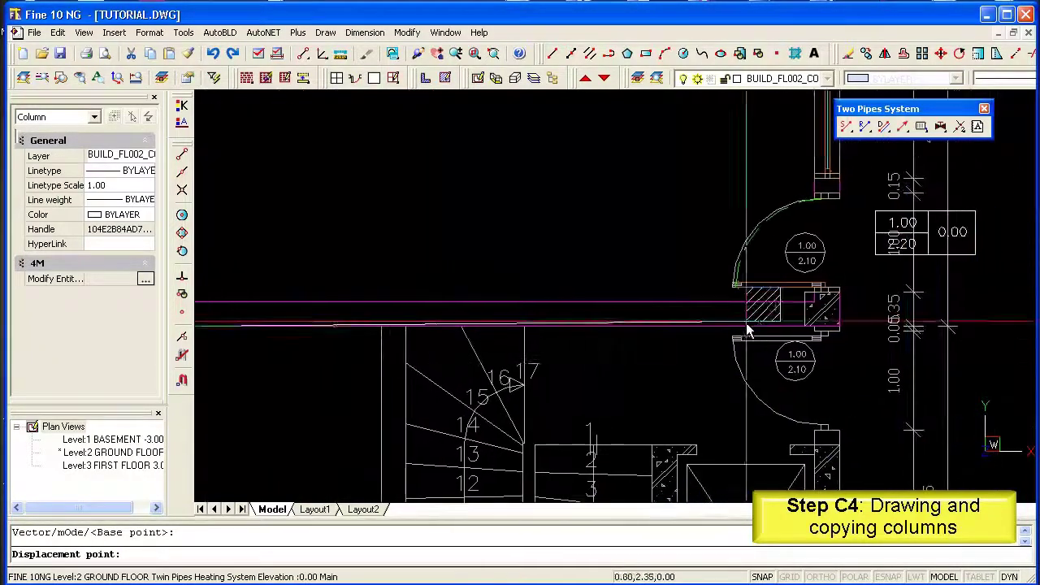
scroll(799, 322, up, 2)
click(818, 334)
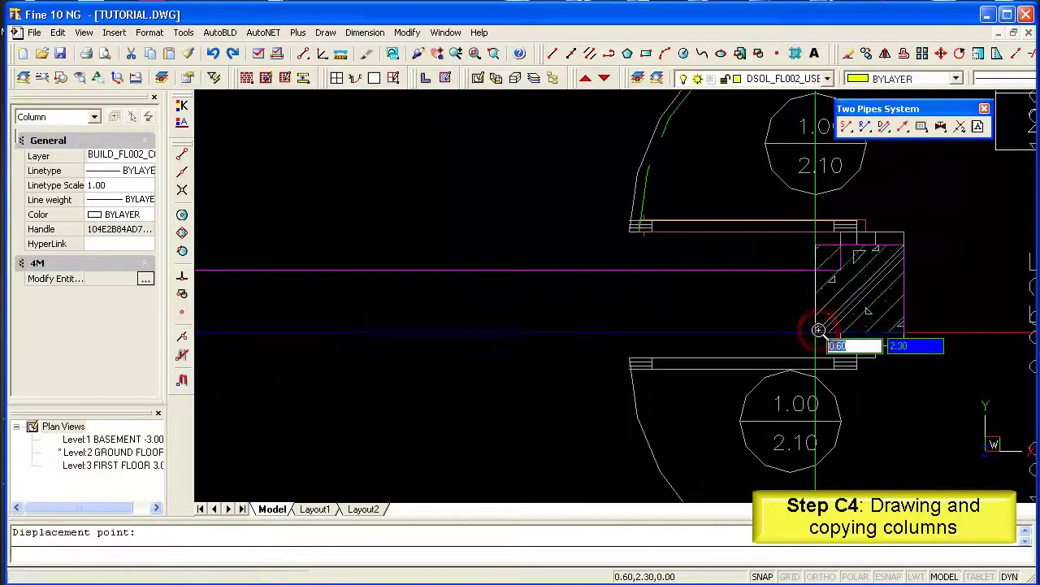
key(Escape)
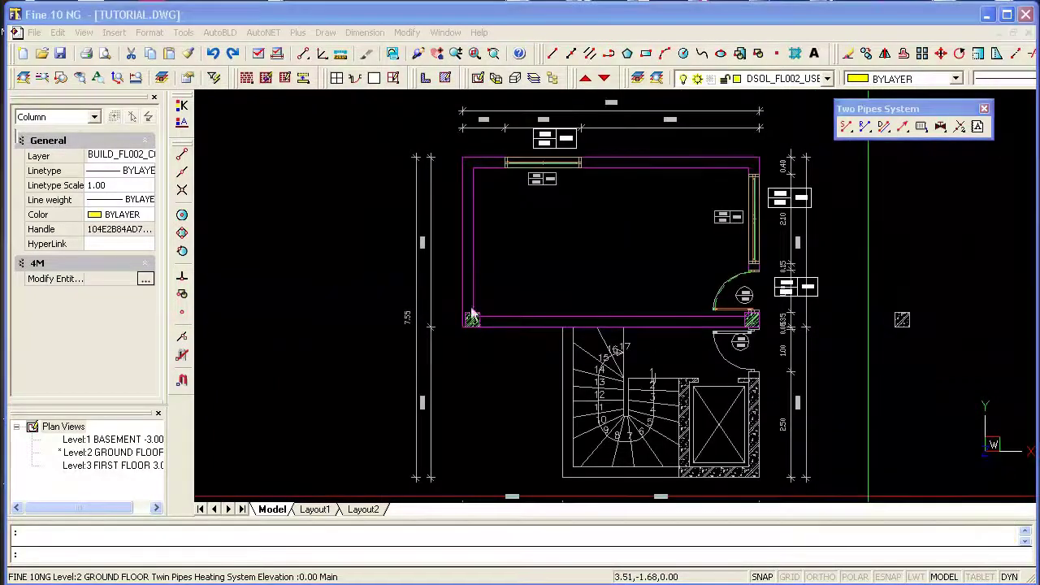
Step: Draw a type A1 floor to a not heated space, tracing the room's four outer wall corners
click(221, 33)
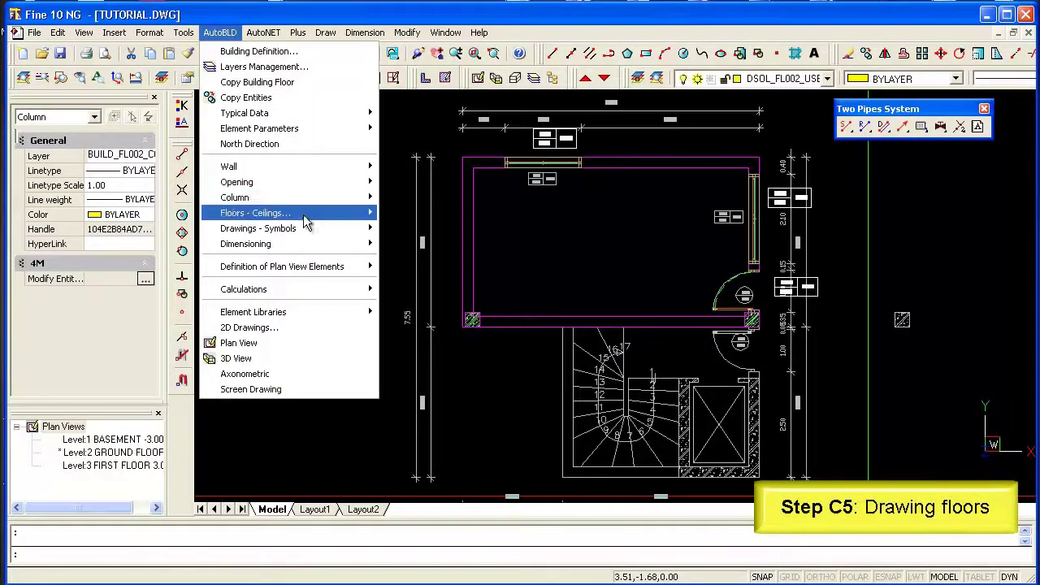
mouse_move(351, 223)
click(409, 213)
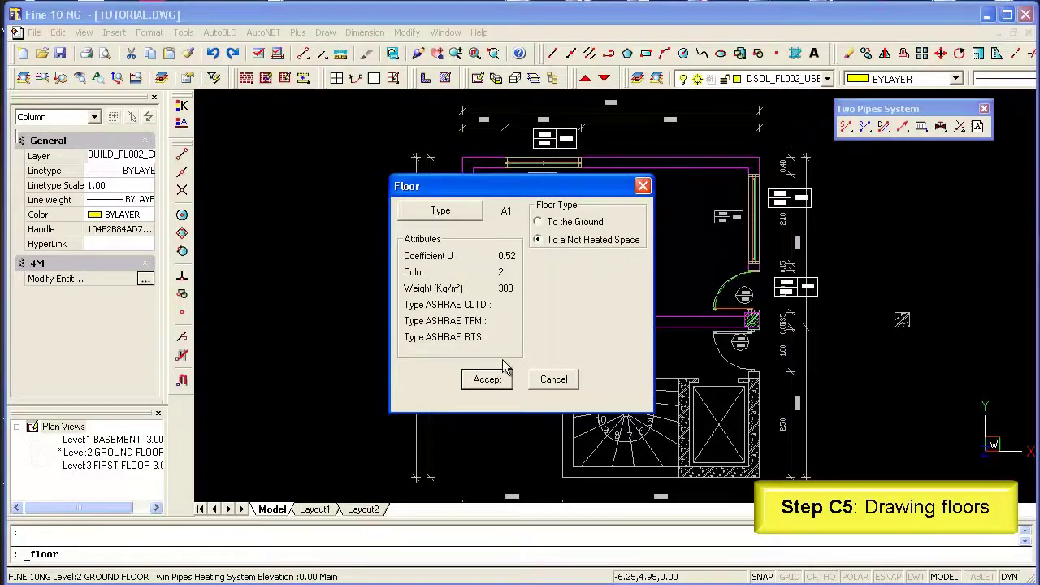
click(488, 379)
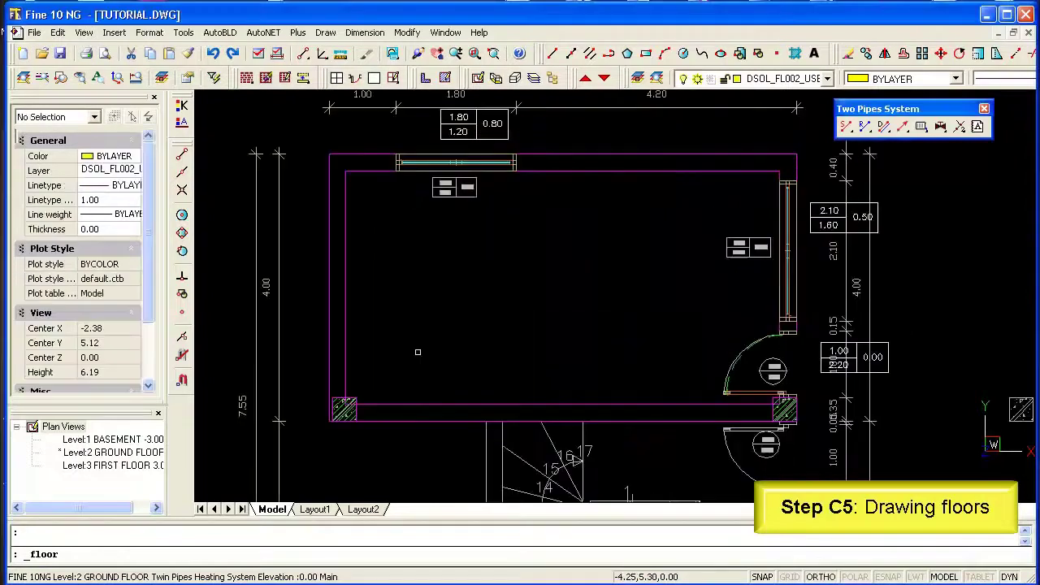
click(330, 155)
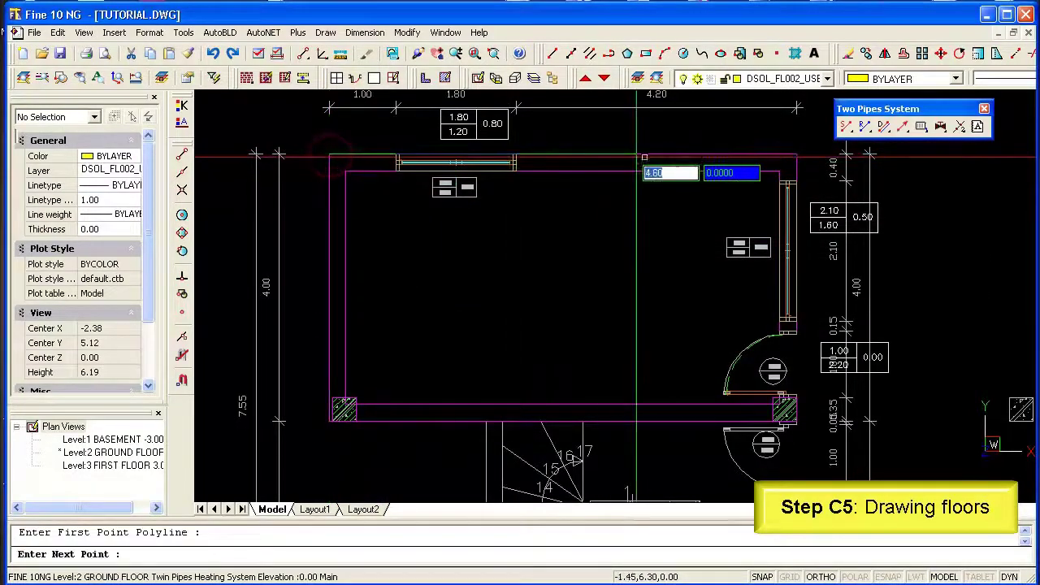
click(796, 155)
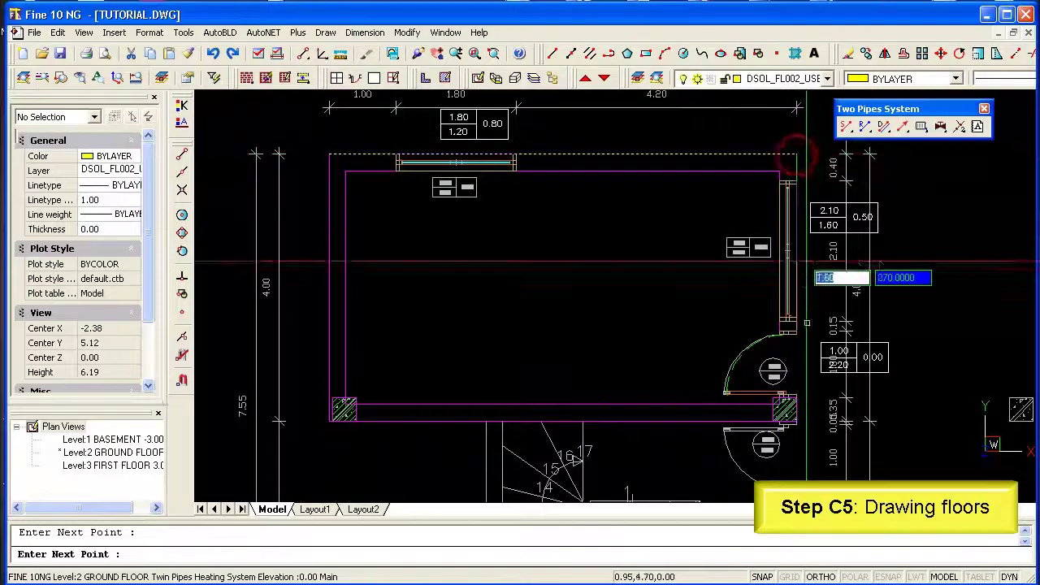
click(798, 422)
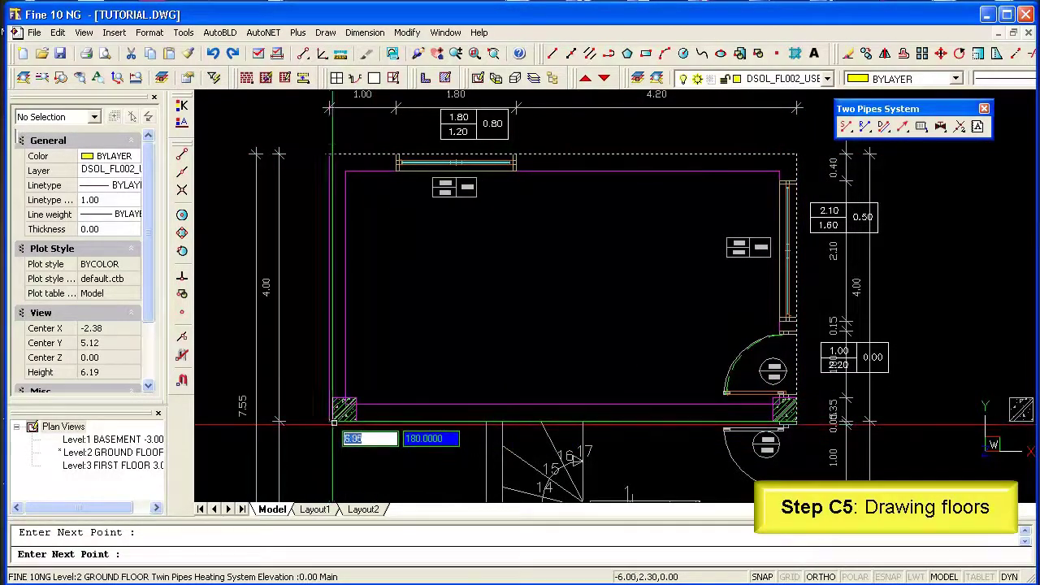
click(331, 422)
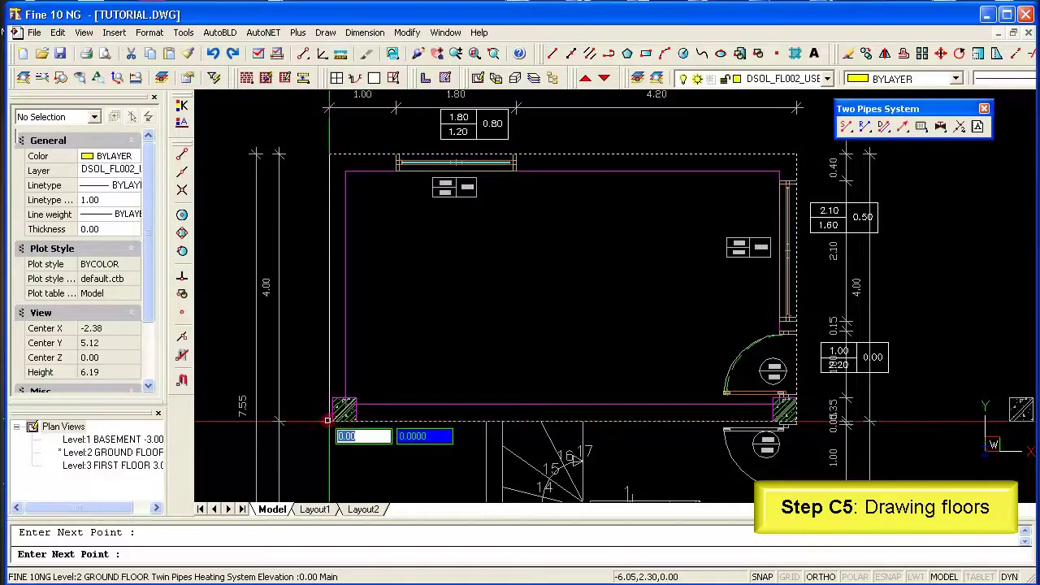
right_click(327, 421)
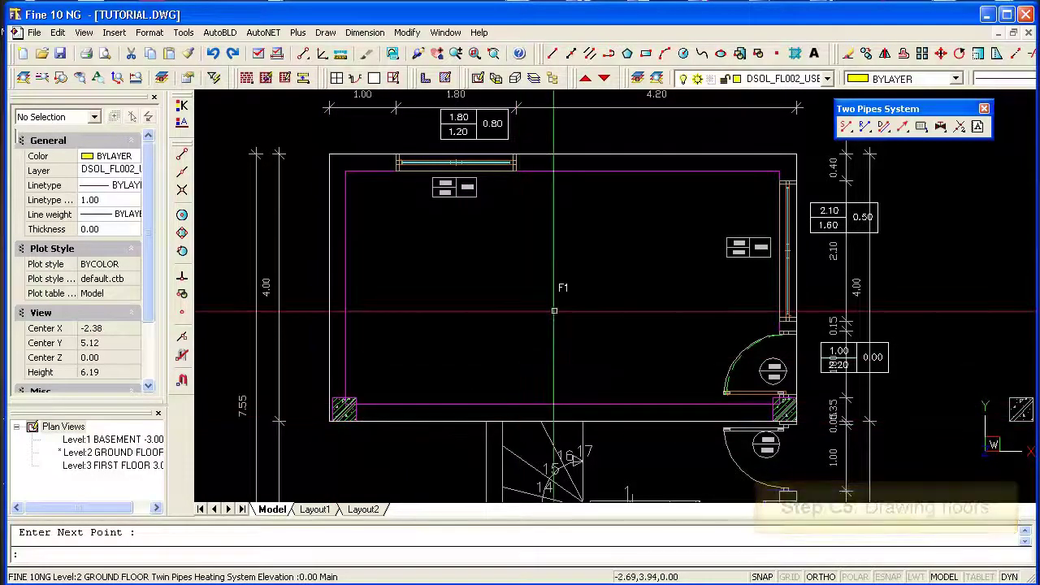
Step: Hide the Floors - Ceilings/Roofs and XRef layers in the plan view through Layers Management
scroll(553, 311, up, 1)
scroll(555, 308, down, 2)
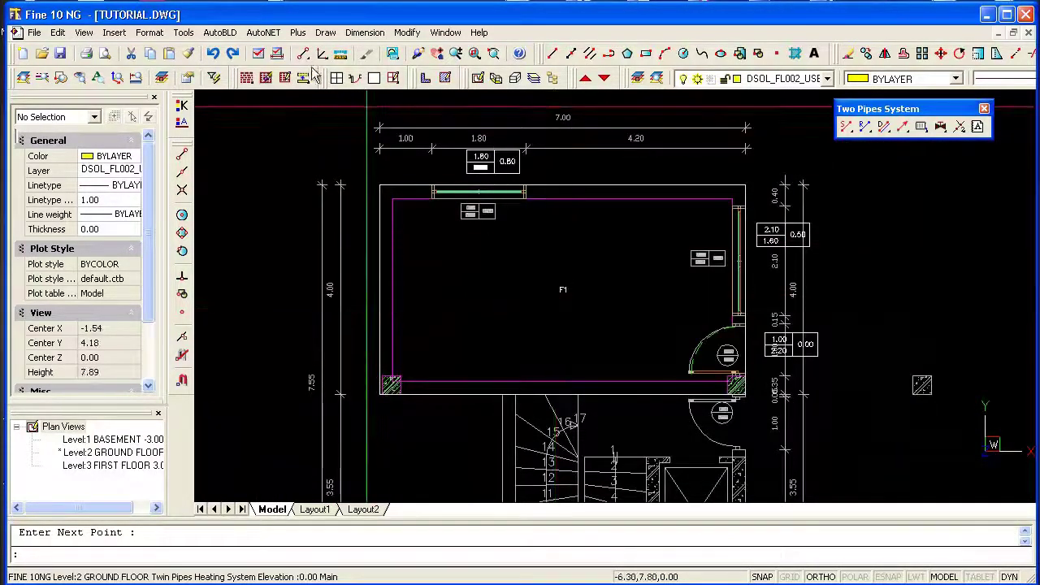
click(221, 33)
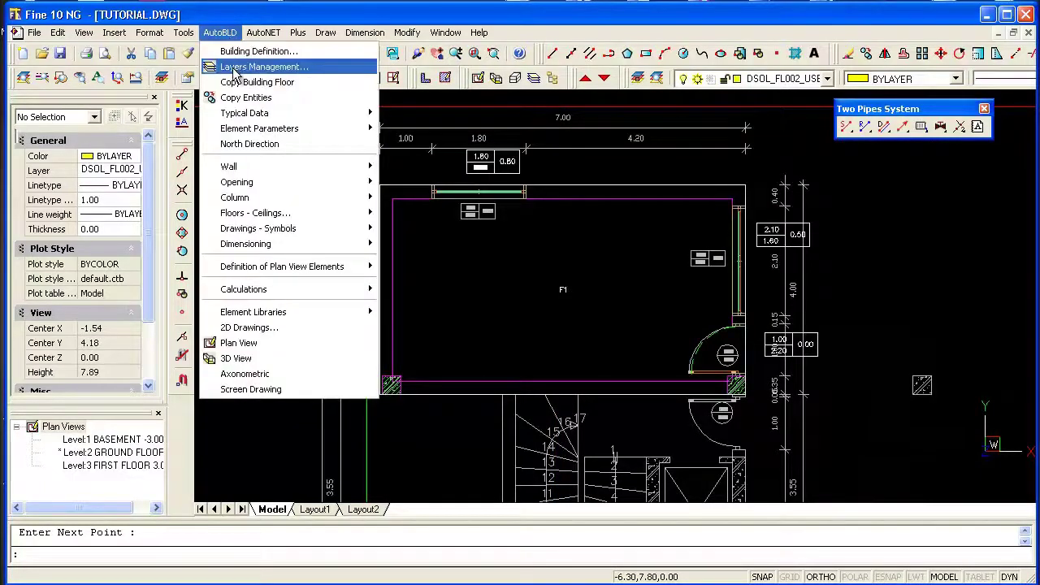
click(236, 66)
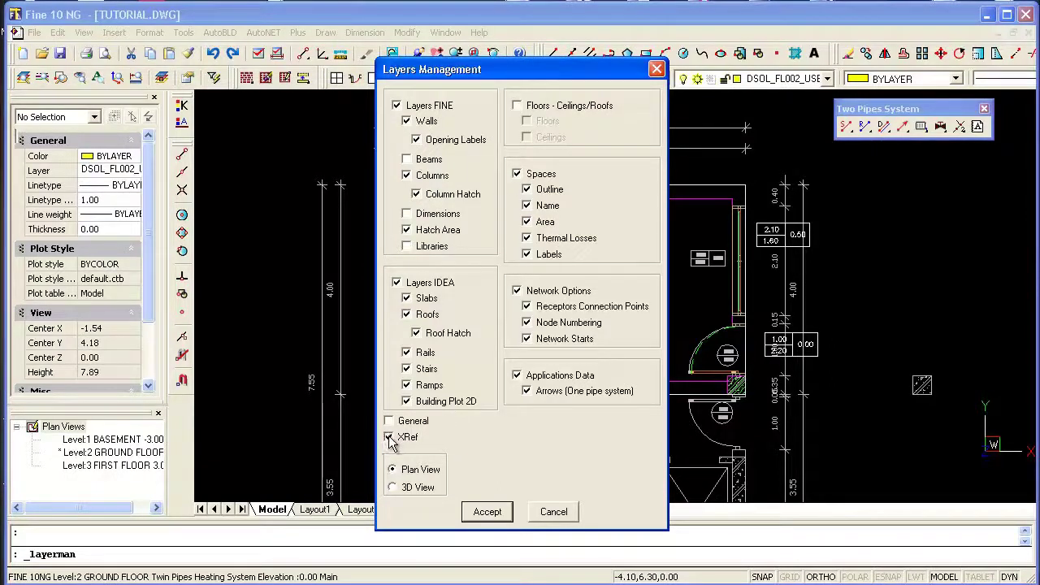
click(488, 512)
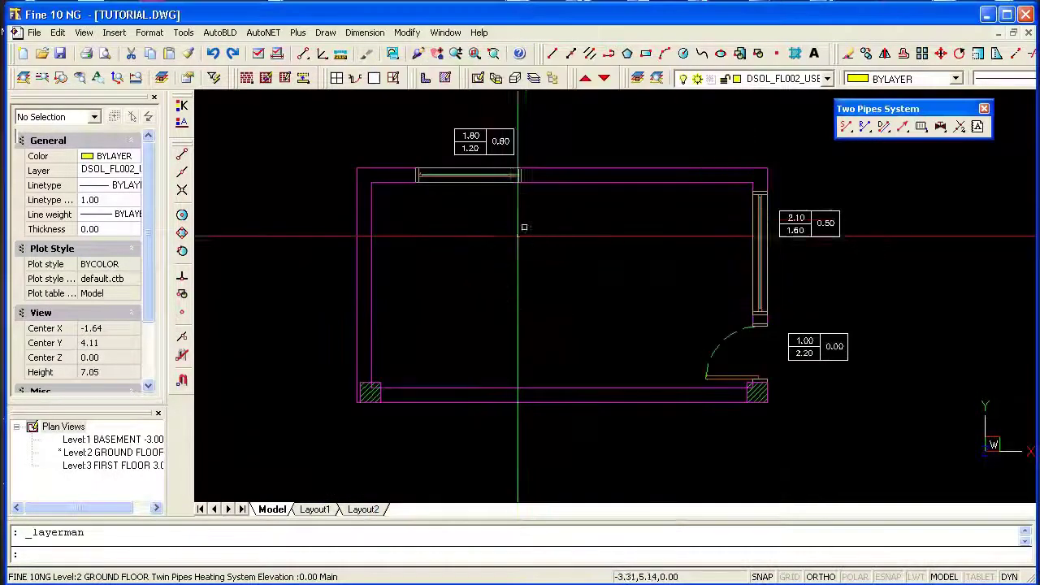
Step: Define the enclosed room as a space by picking a point inside it and name it Office
click(219, 32)
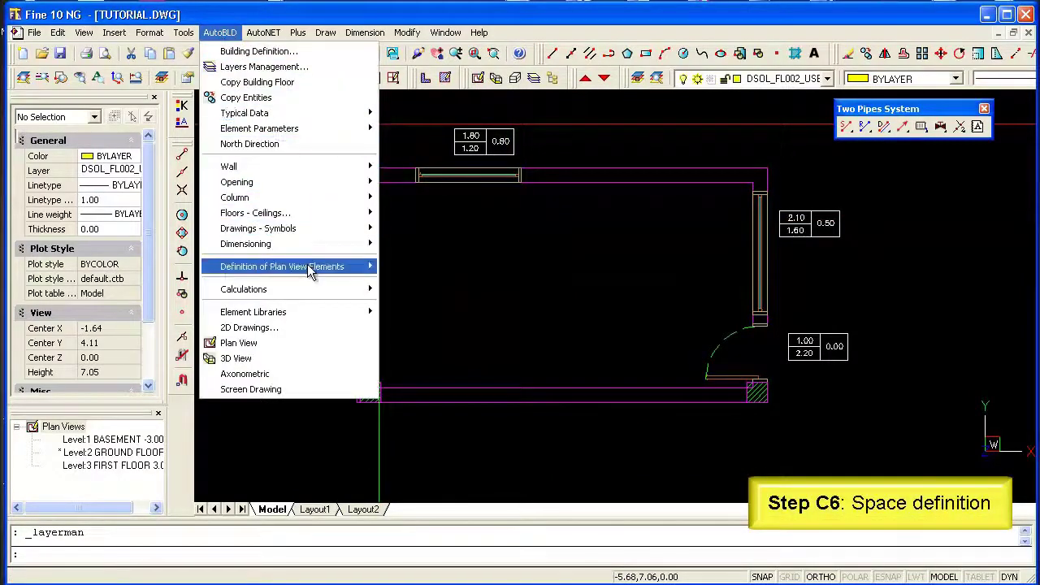
mouse_move(344, 268)
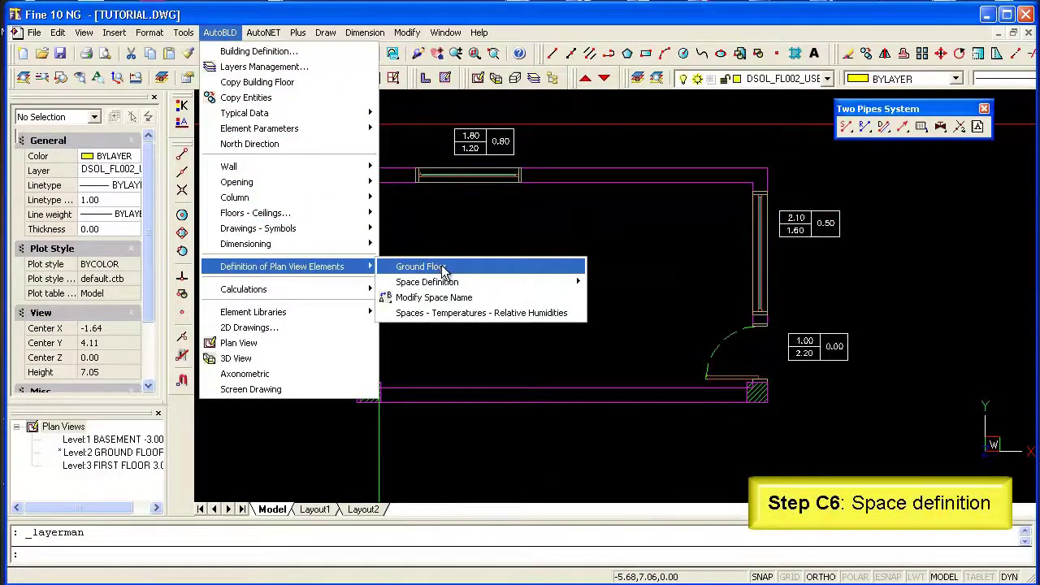
mouse_move(446, 289)
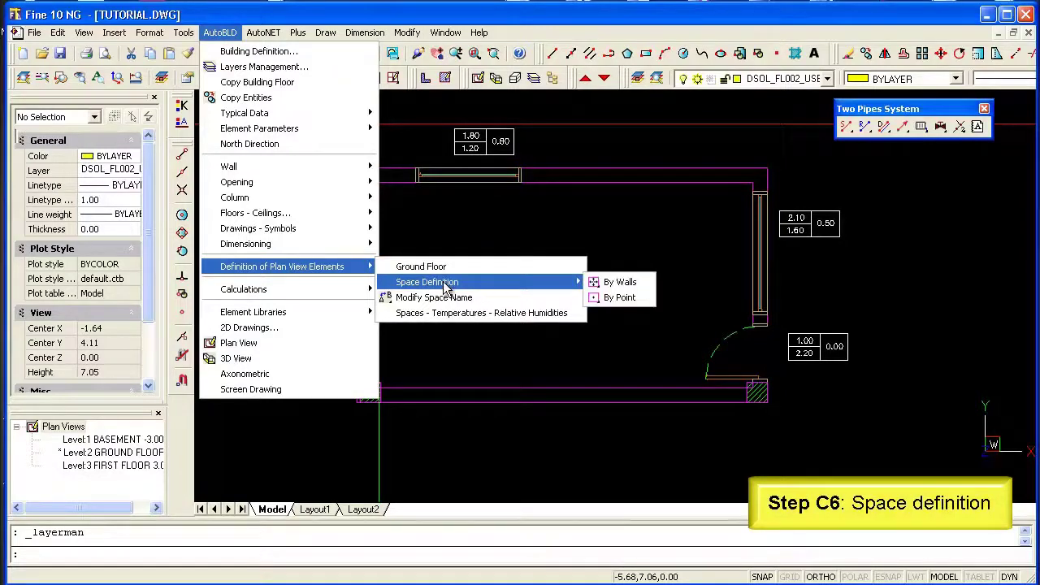
click(614, 297)
click(593, 312)
click(601, 447)
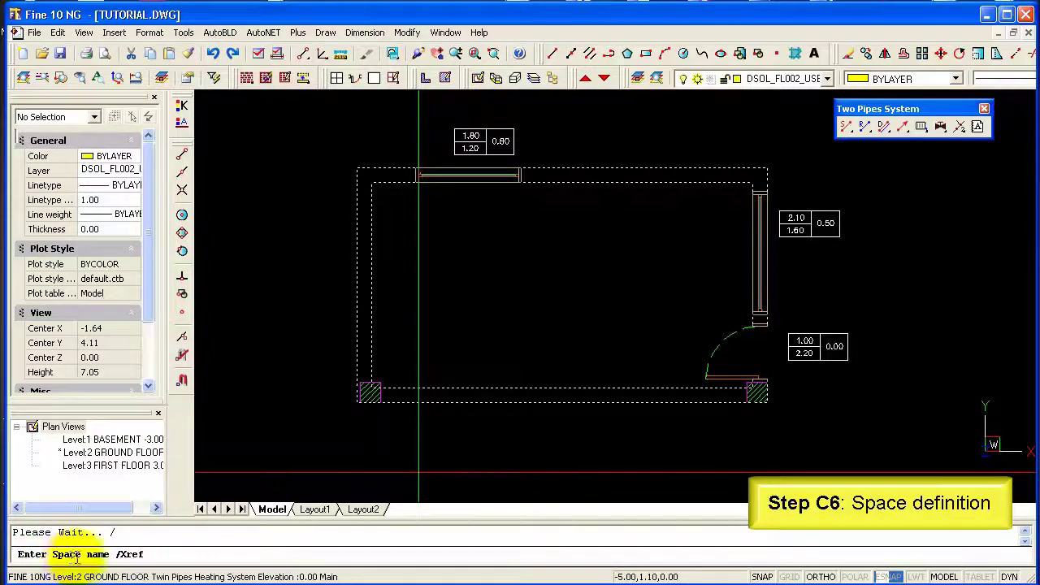
text(0)
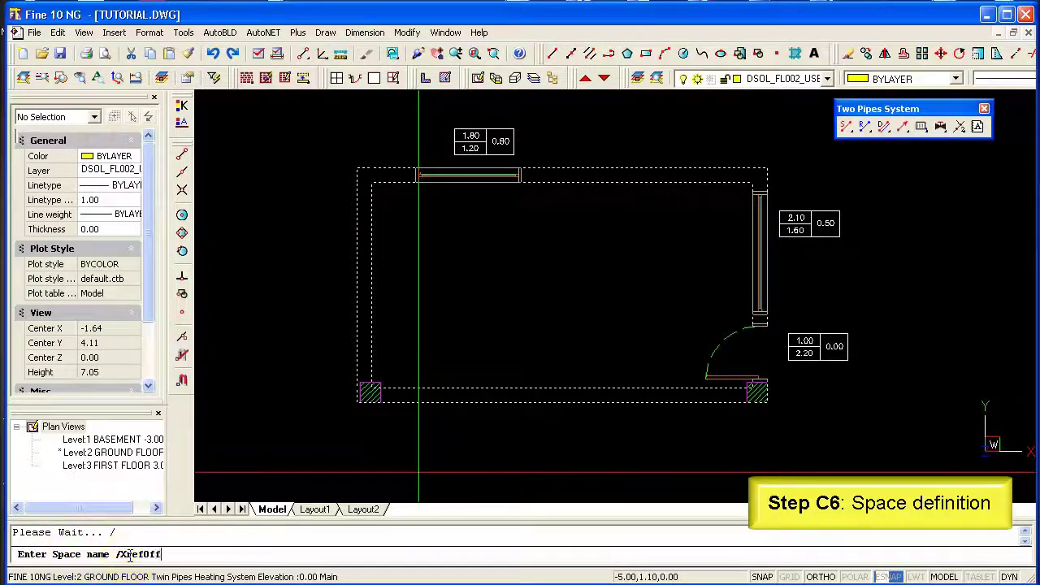
text(ffice)
key(Return)
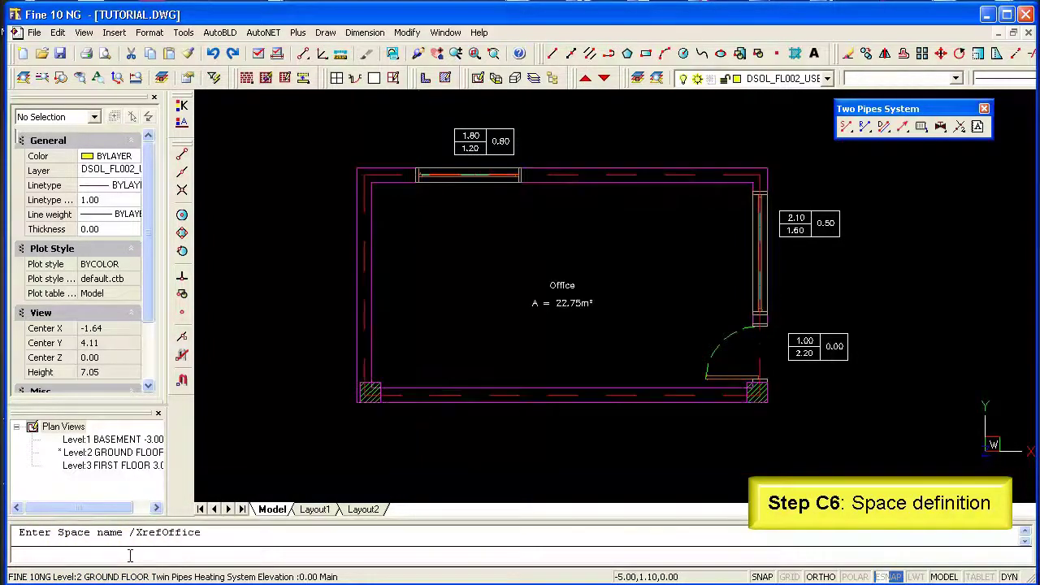
scroll(552, 333, up, 2)
scroll(553, 334, down, 2)
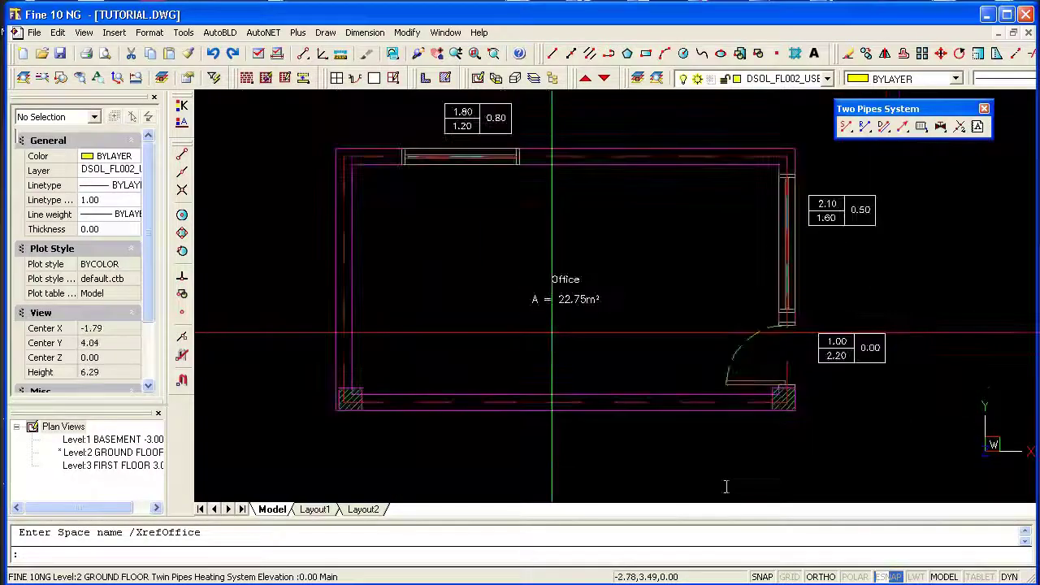